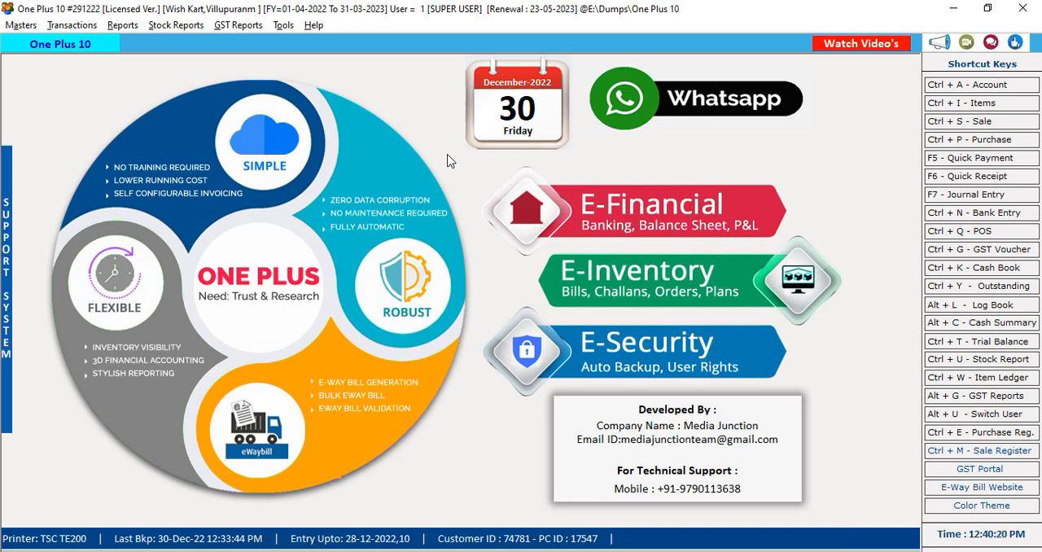
Open the company information, review the E-Way and government portal login user fields, and close the form
left_click(20, 24)
left_click(89, 339)
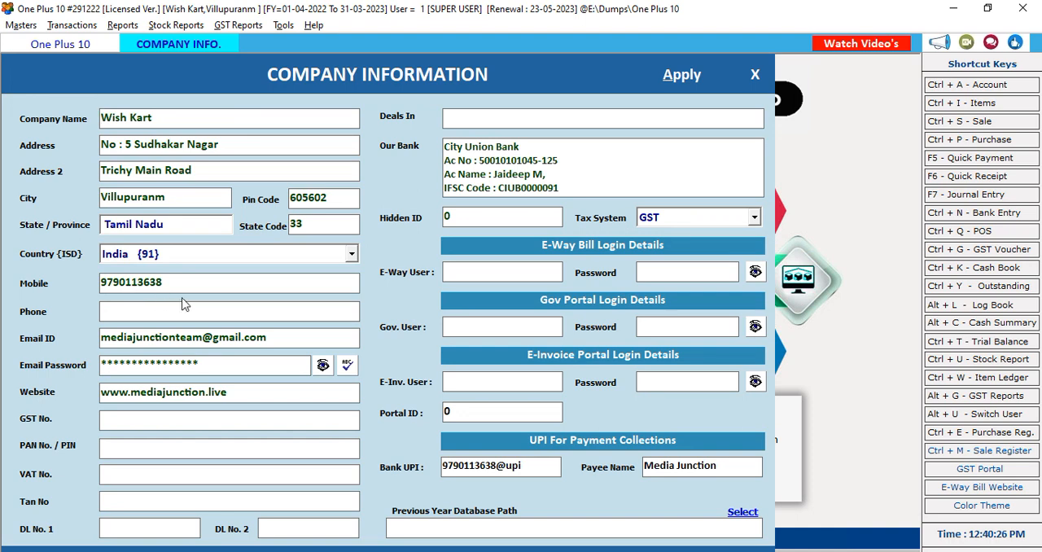
left_click(470, 275)
left_click(465, 329)
left_click(755, 74)
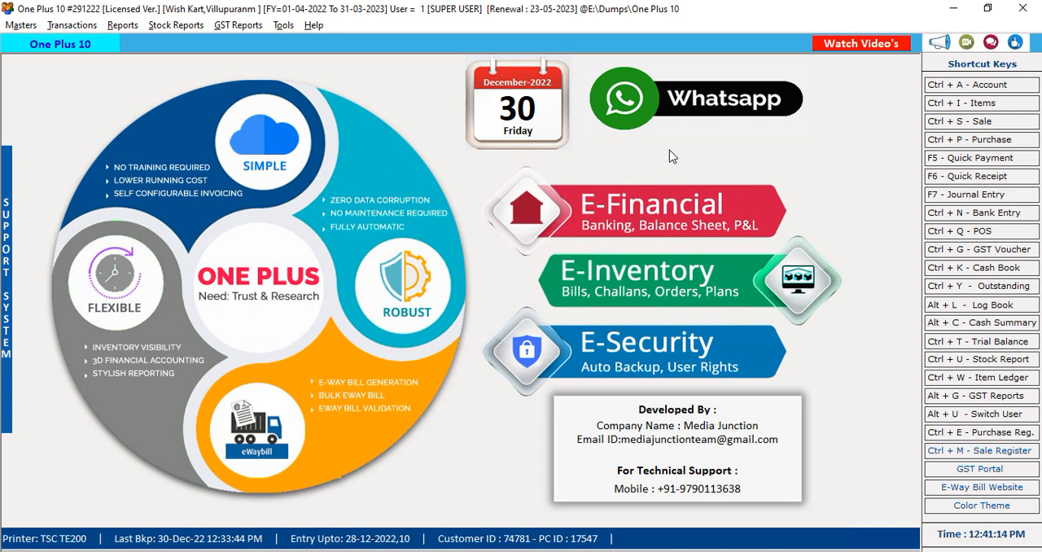
Open the program options, look through the printing and date and serial number pages, and bring up the stock settings
left_click(291, 26)
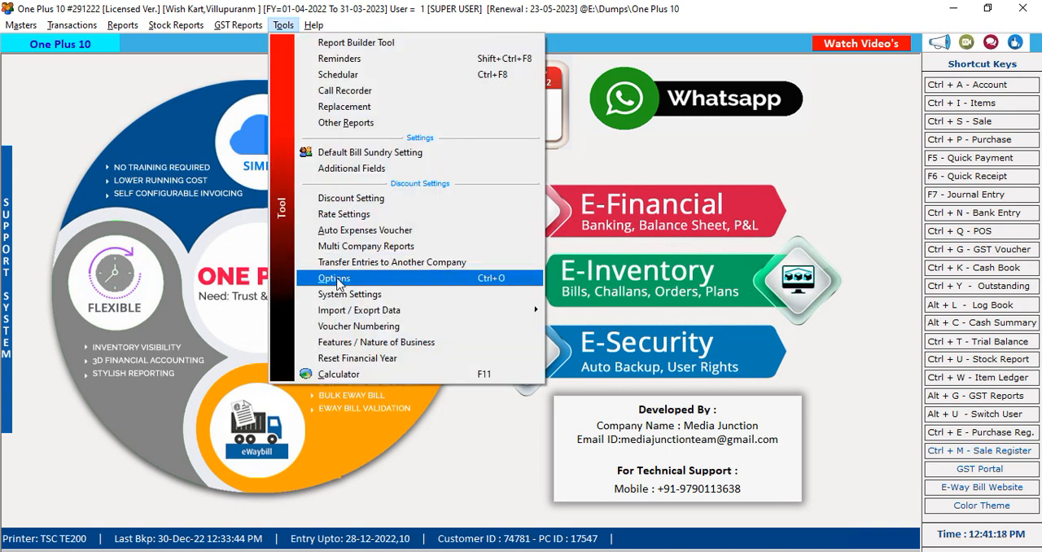
left_click(435, 282)
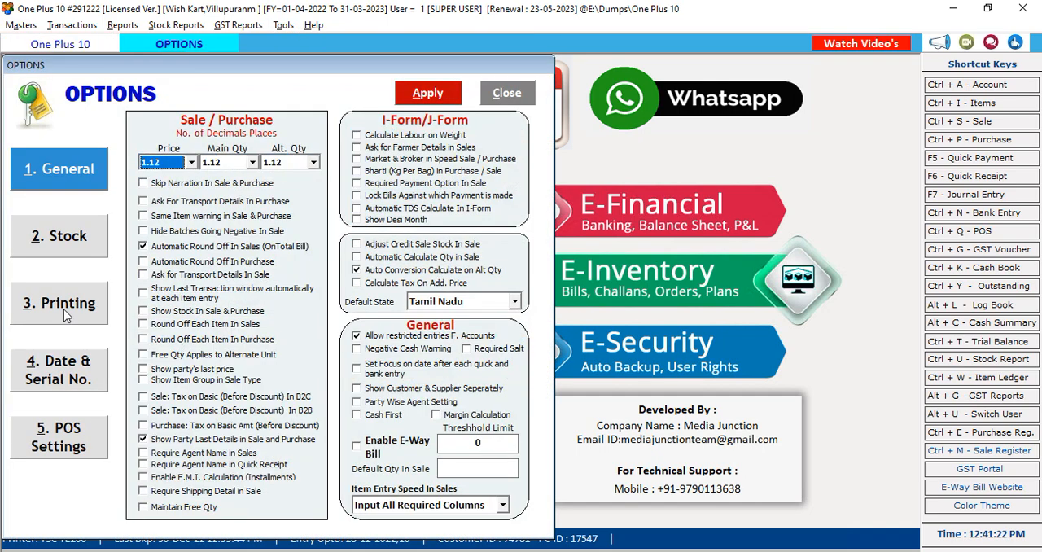
left_click(65, 314)
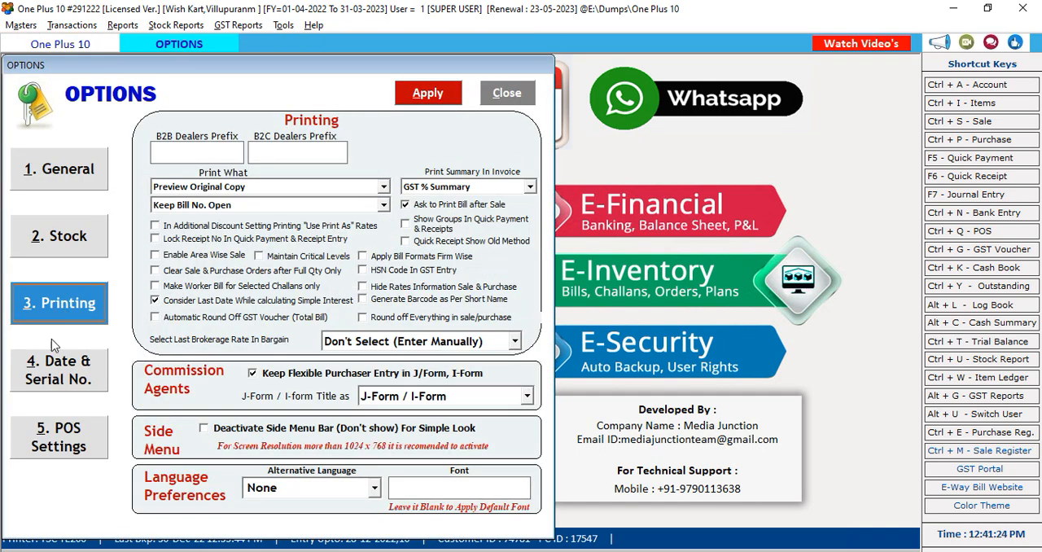
left_click(50, 376)
left_click(57, 249)
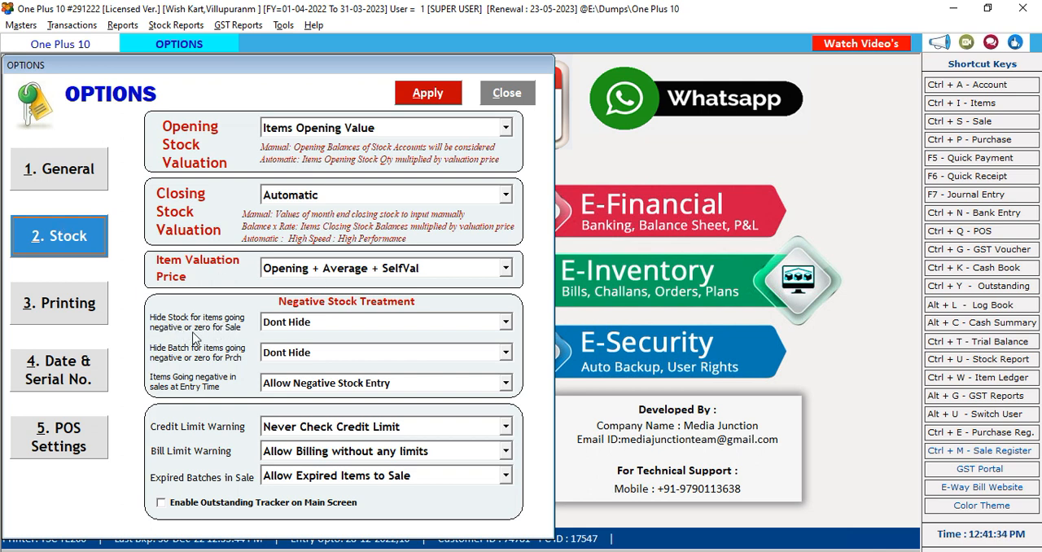
Try Hide Zero for stock of items going negative or zero for sale, and restore Dont Hide
left_click(274, 327)
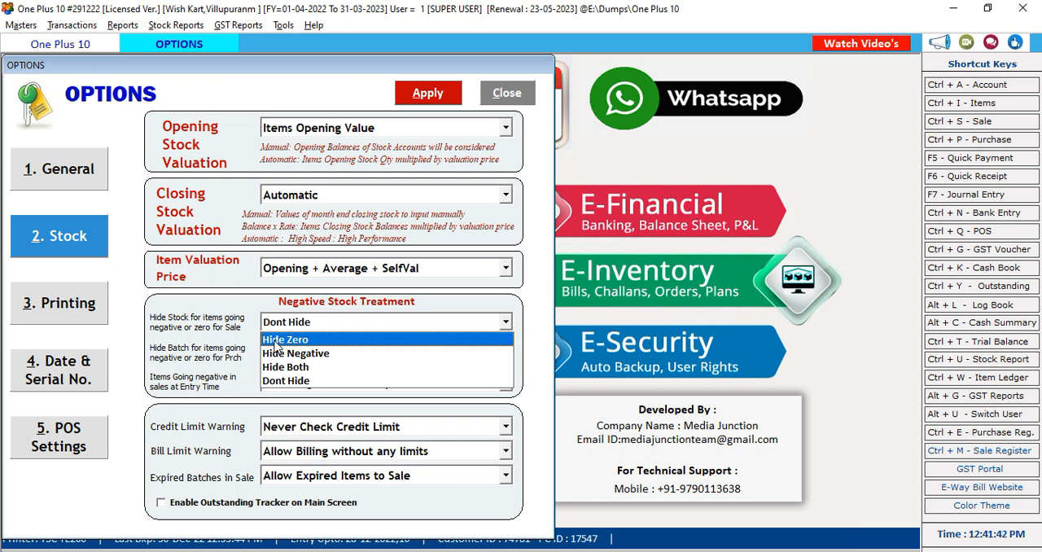
left_click(275, 341)
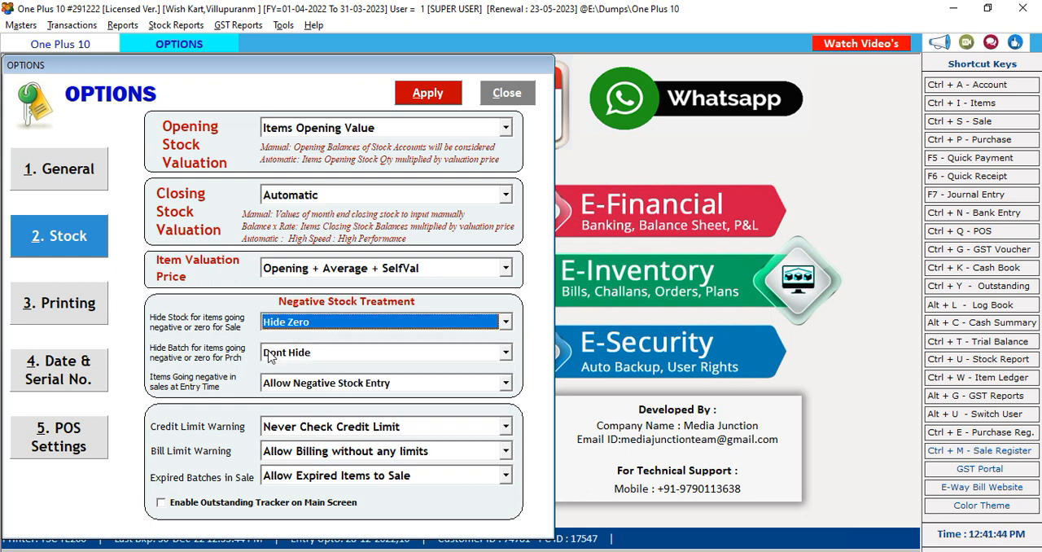
left_click(324, 328)
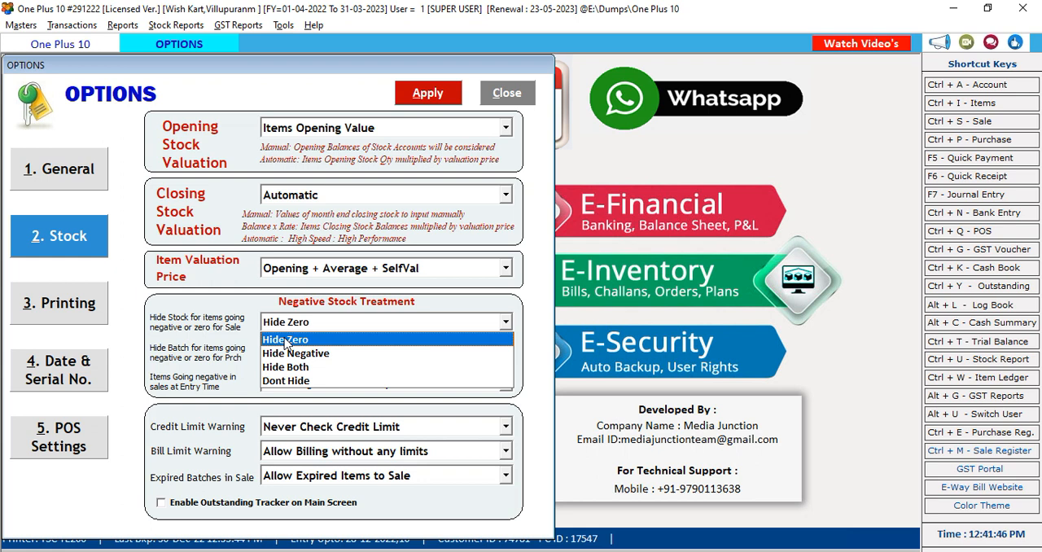
left_click(284, 383)
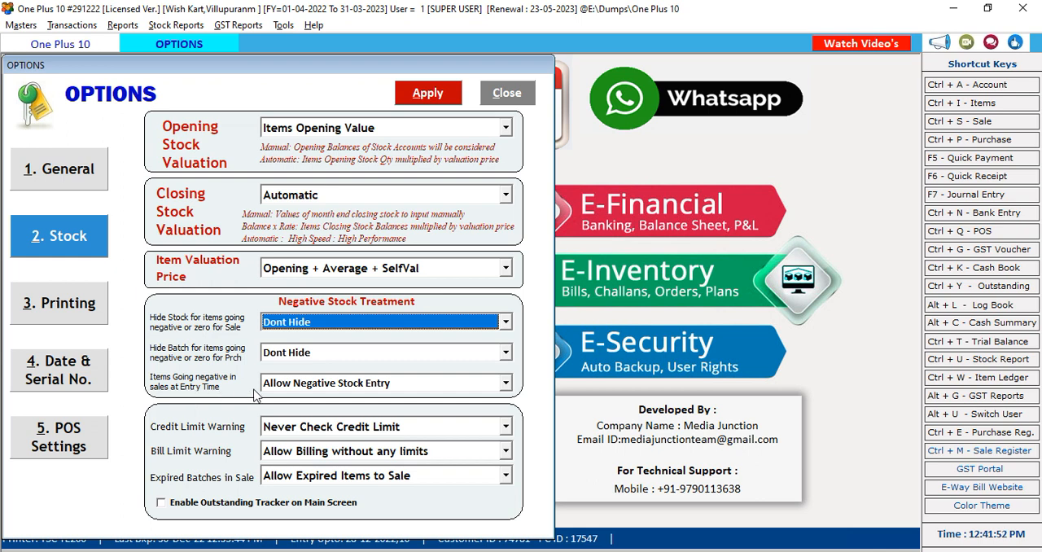
Set the treatment of items going negative in sales at entry time to Warn and ask me, and apply the options
left_click(300, 388)
left_click(291, 414)
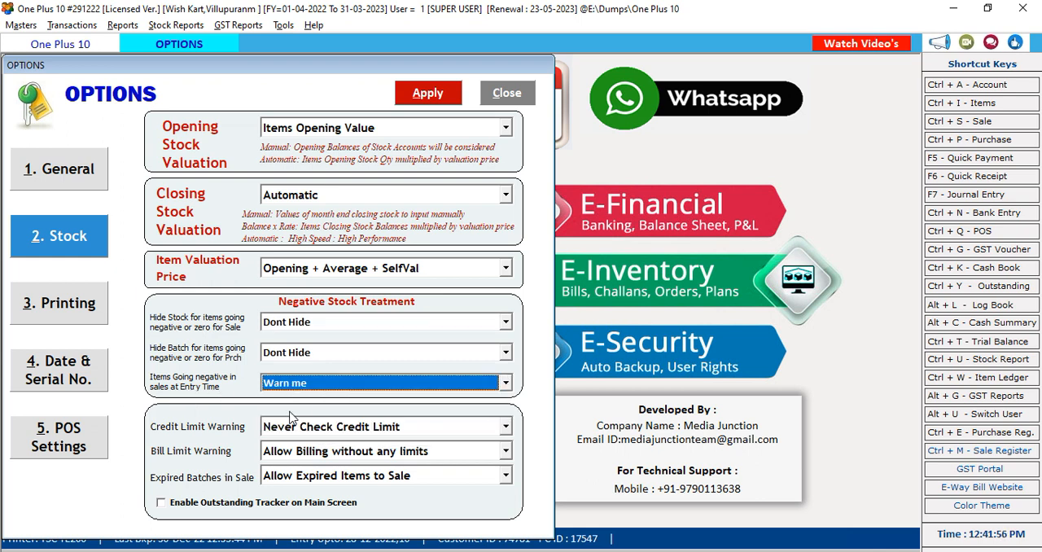
left_click(314, 386)
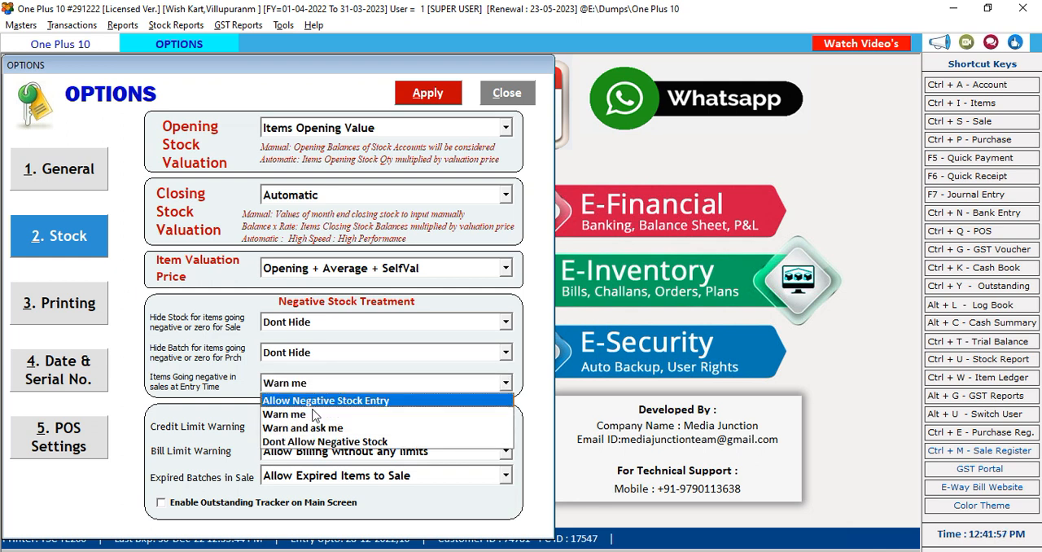
left_click(307, 429)
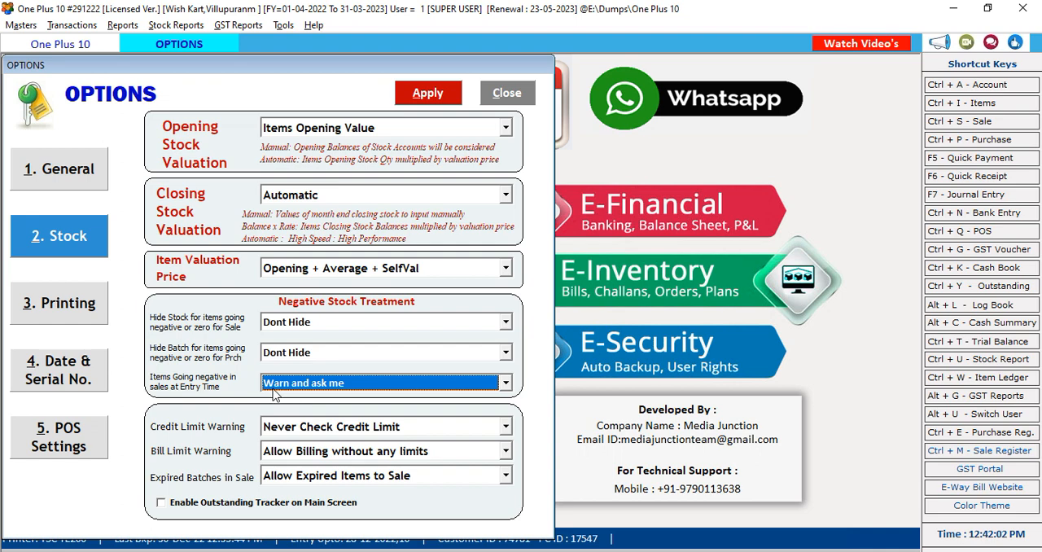
left_click(445, 93)
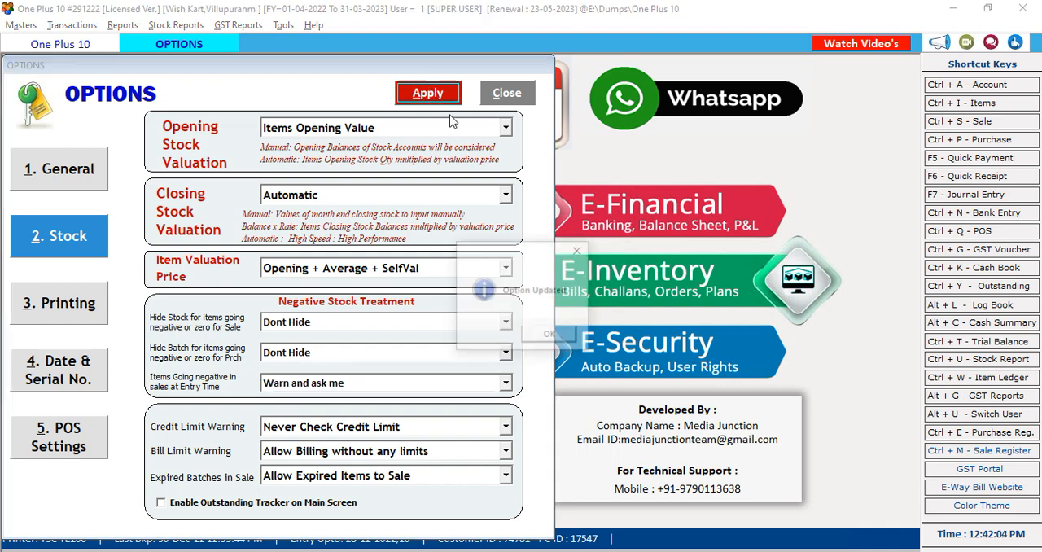
left_click(548, 334)
left_click(507, 93)
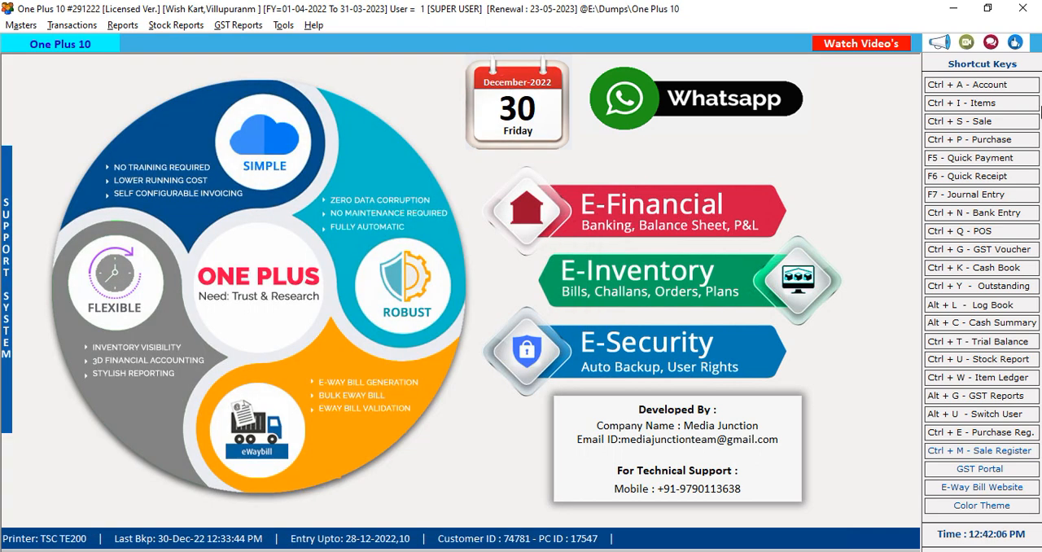
Start a new POS bill for the Cash account in the GST SERIES, leaving the customer details blank
left_click(948, 232)
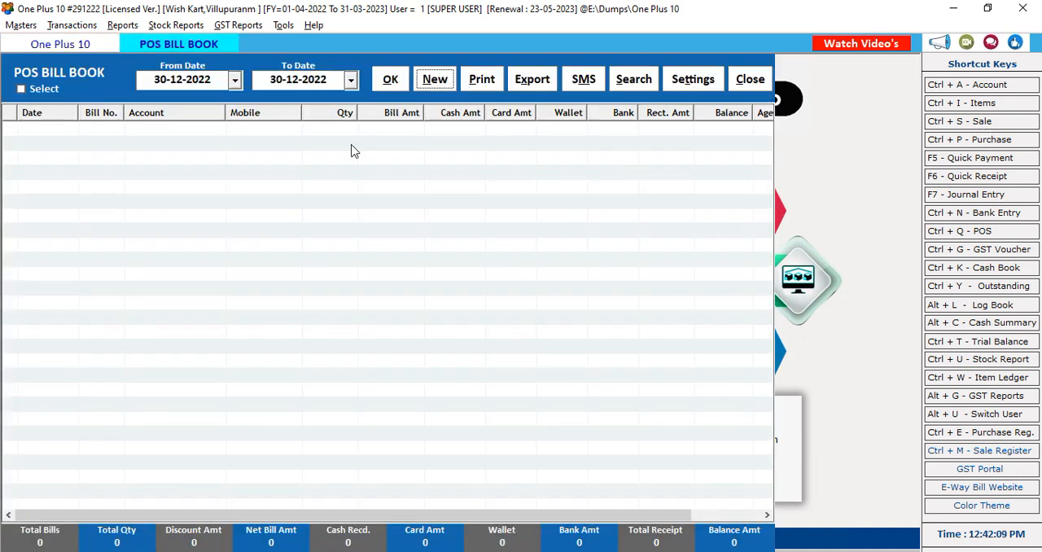
key("Return")
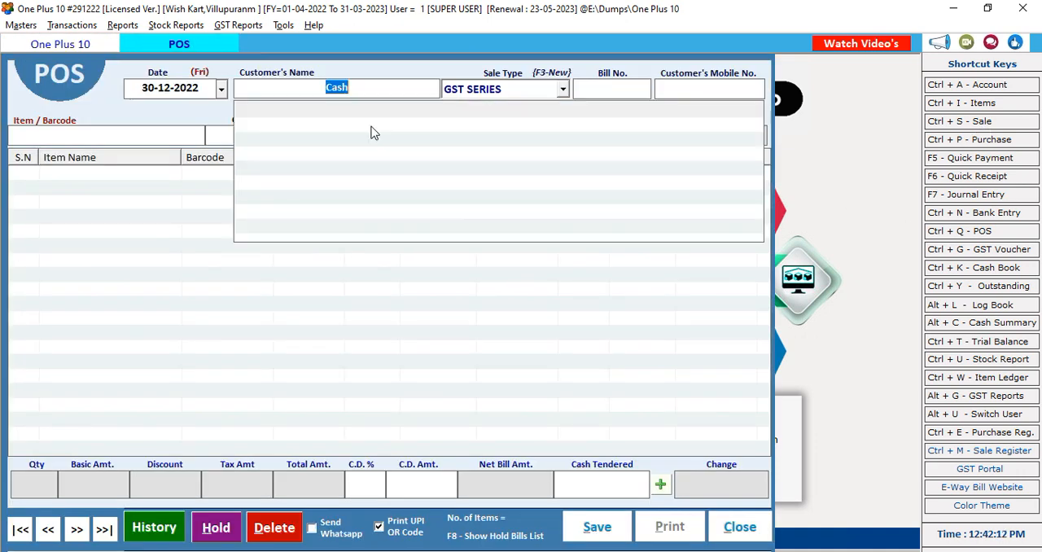
key("Return")
key("Return")
key("Return")
key("Return")
key("Return")
key("Return")
key("Return")
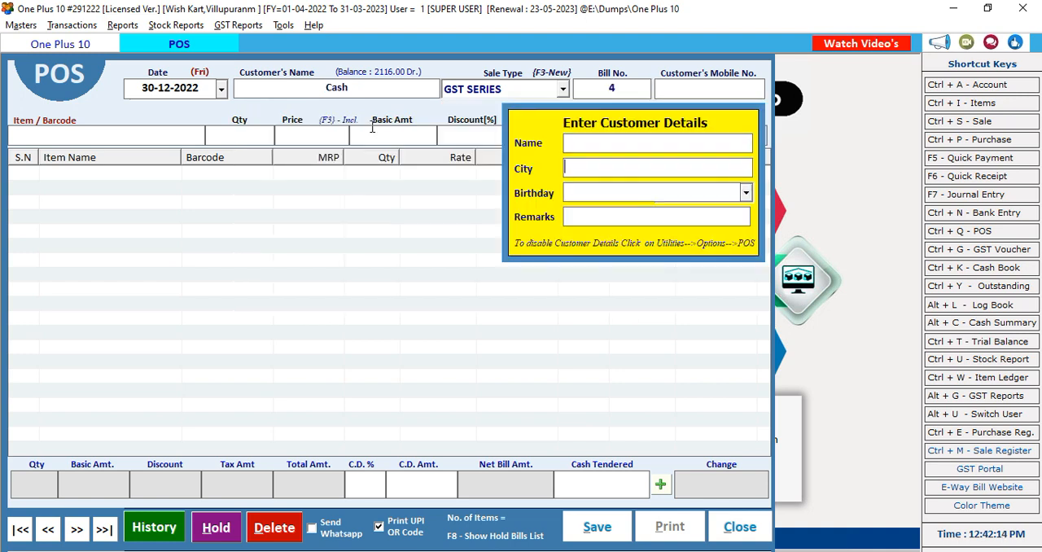
Pick Carry Bag as the item for the POS bill
type("e")
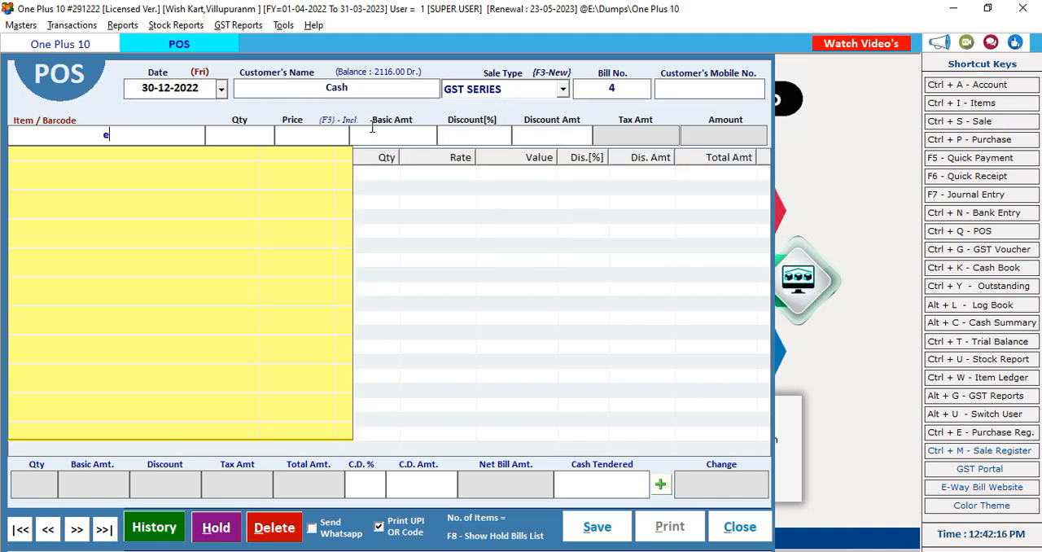
key("Down")
key("Down")
key("Up")
key("Up")
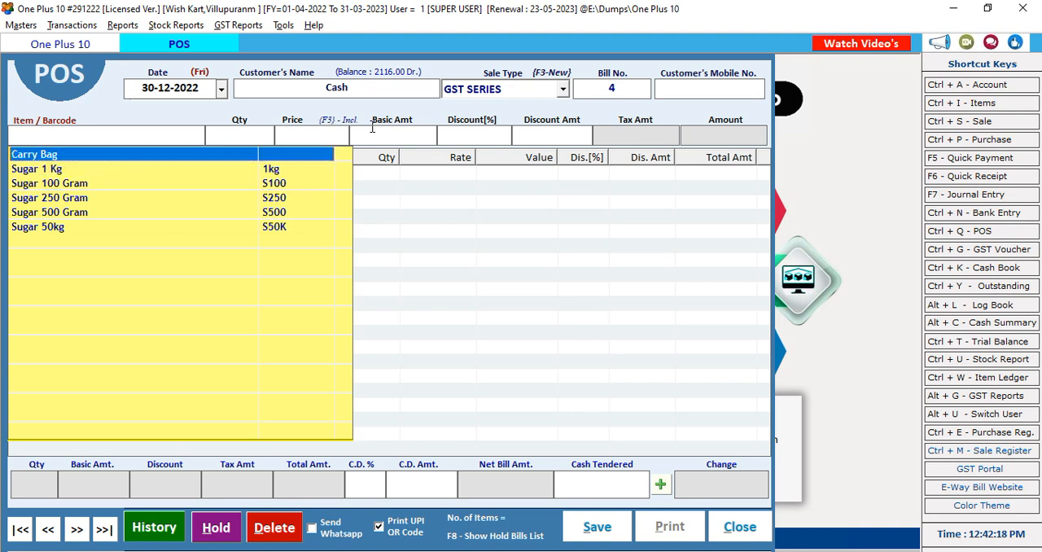
key("Return")
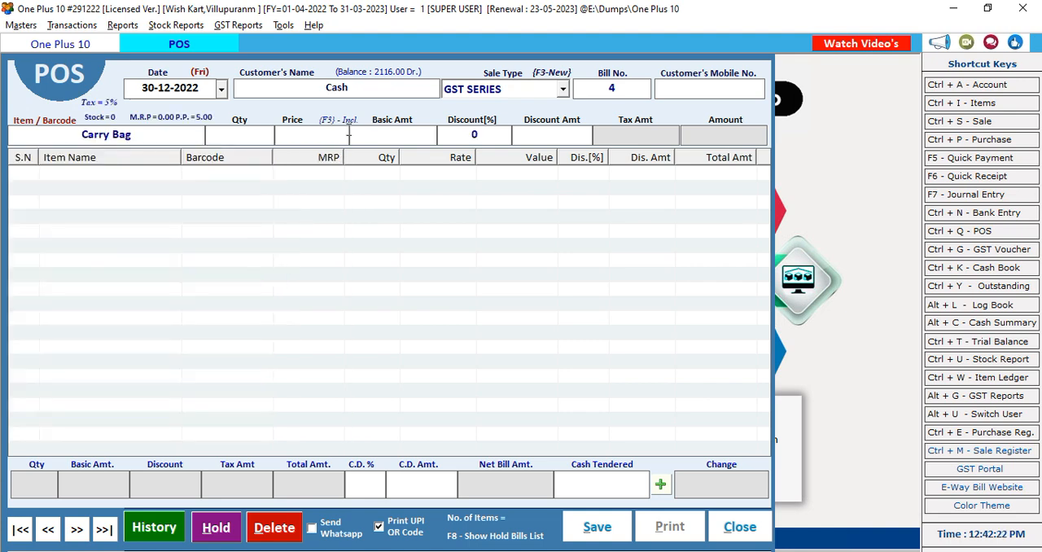
Set the Carry Bag line to quantity 2 at a price of 10
type("1")
left_click_drag(249, 137, 216, 135)
type("2")
key("Return")
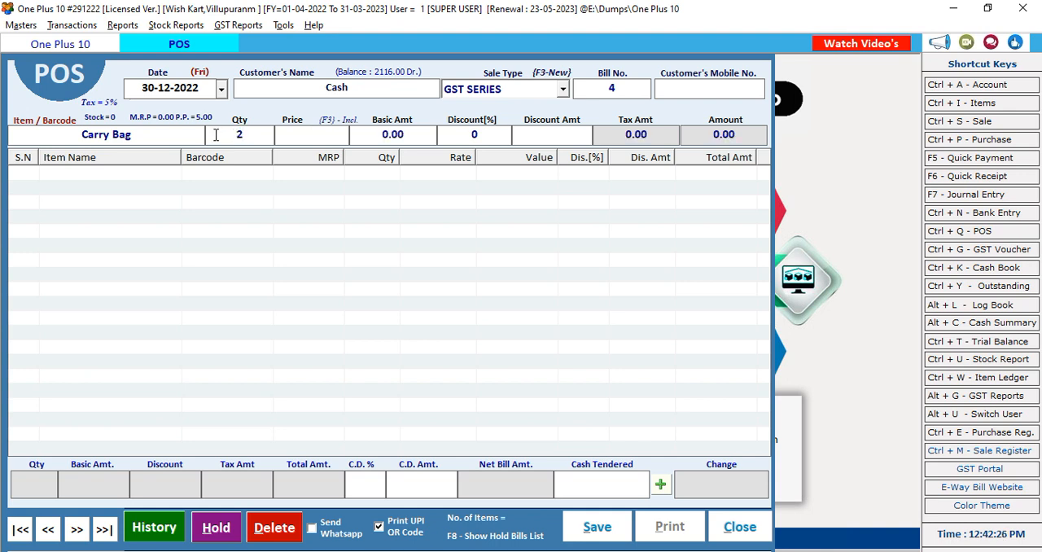
type("10")
key("Return")
Add the Carry Bag line by allowing negative stock, and discard the POS bill entry
key("Return")
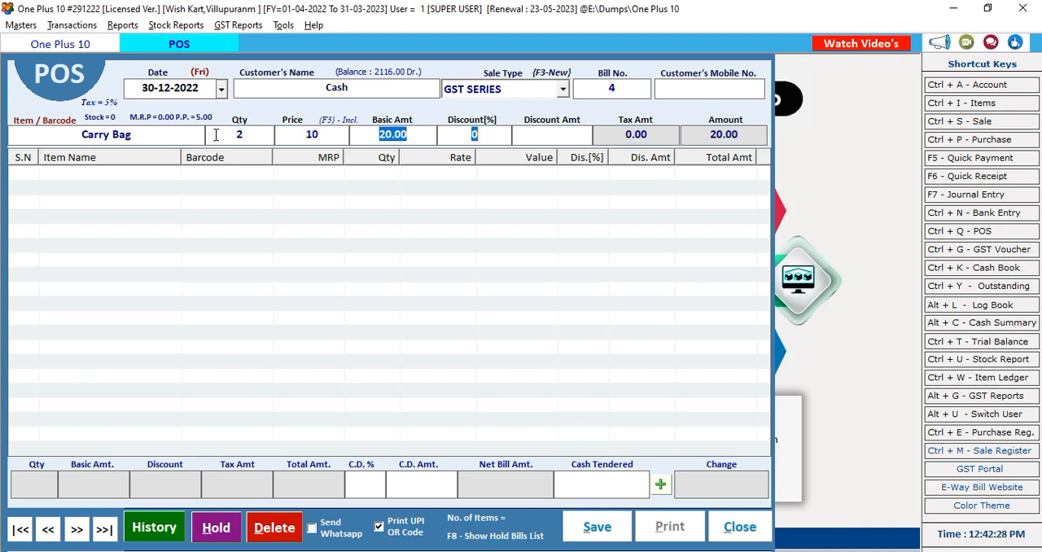
key("Return")
key("Return")
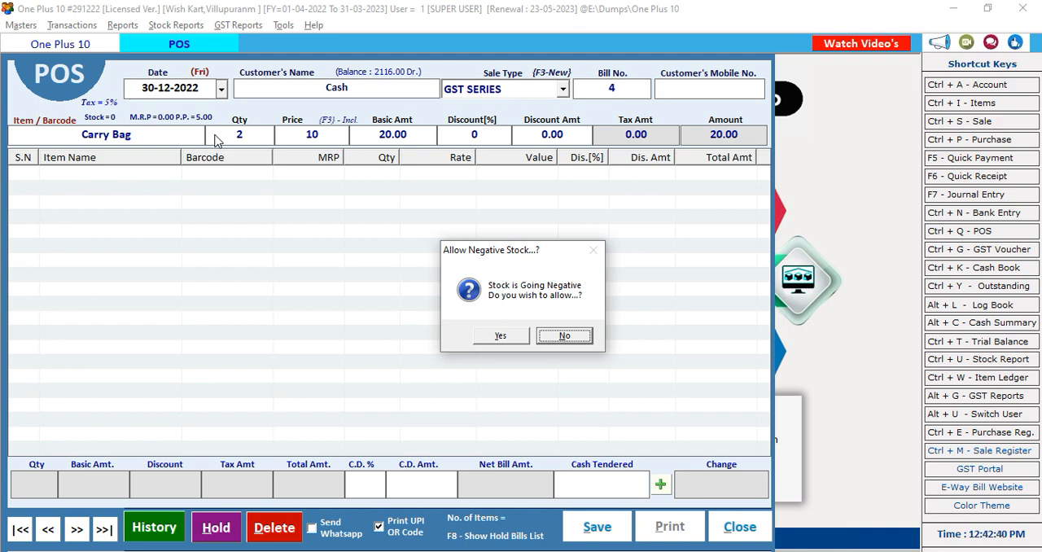
left_click(494, 337)
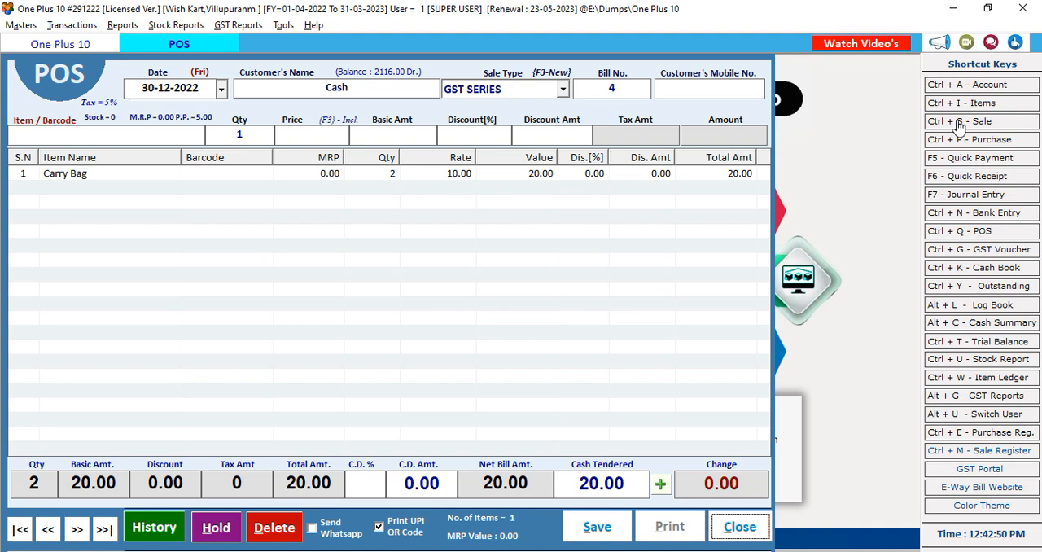
left_click(735, 529)
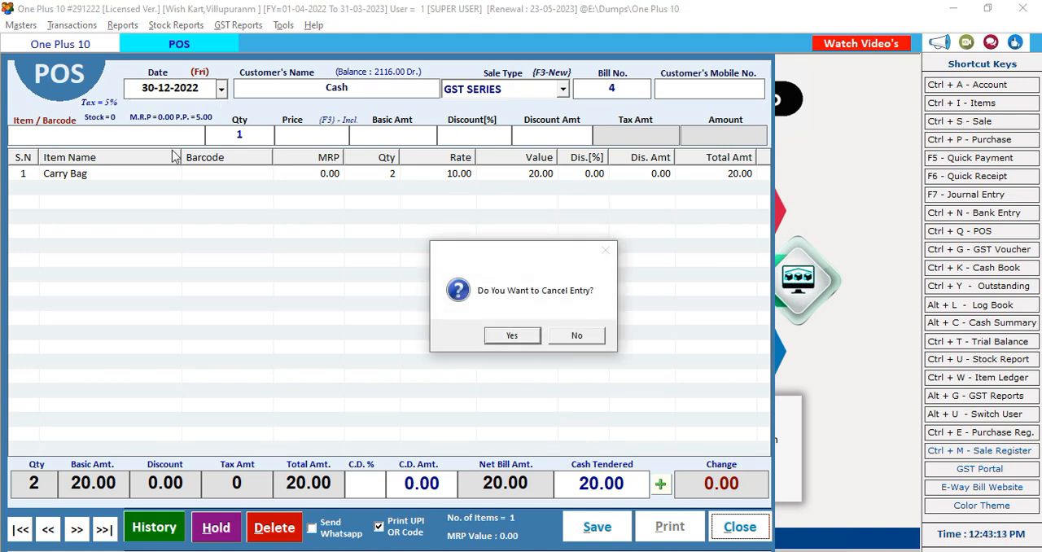
left_click(494, 340)
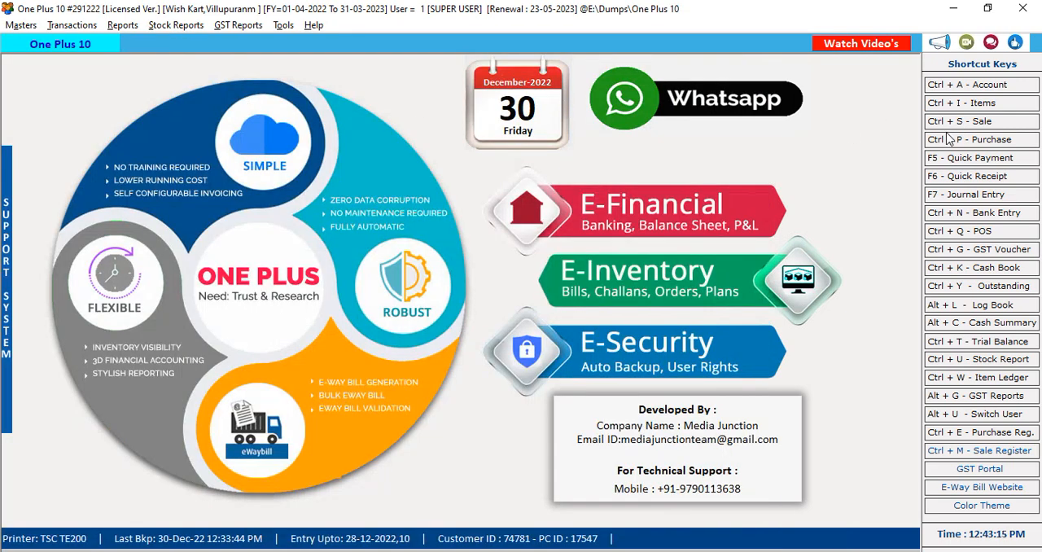
Start a new credit sale bill in the GST SERIES for the Villupuram customer, accepting the due date 14-01-2023
left_click(970, 127)
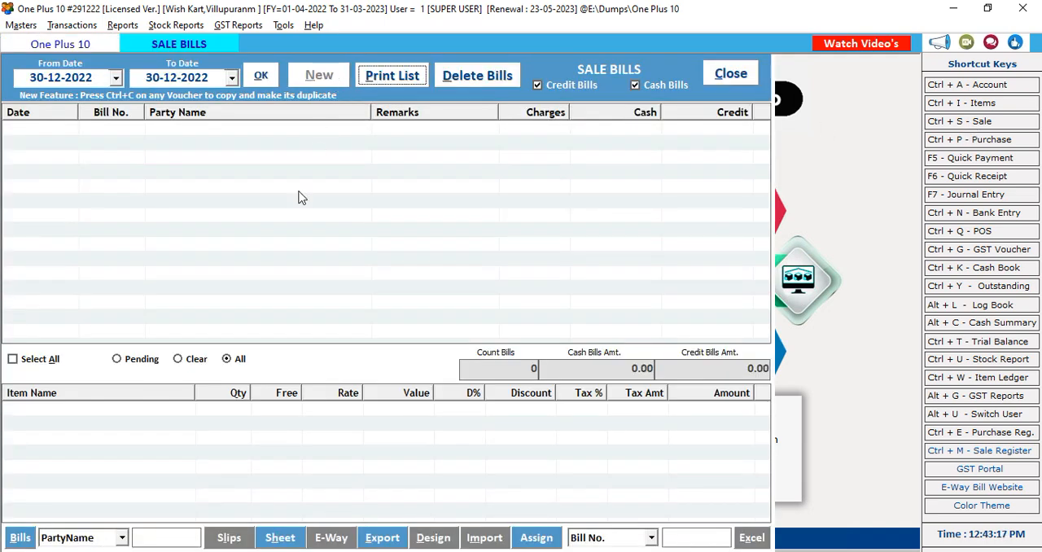
key("Return")
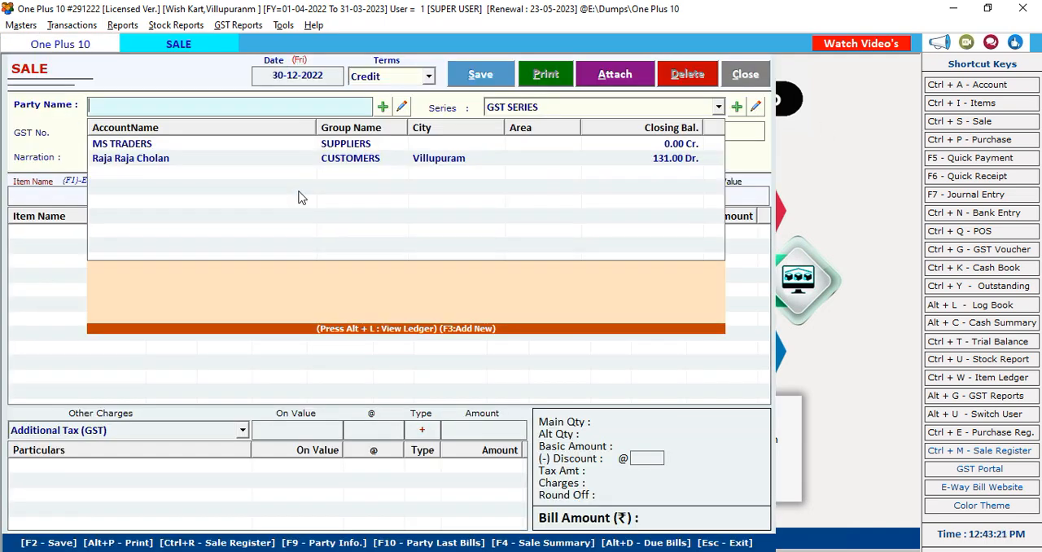
key("Down")
key("Down")
key("Return")
key("Return")
key("Return")
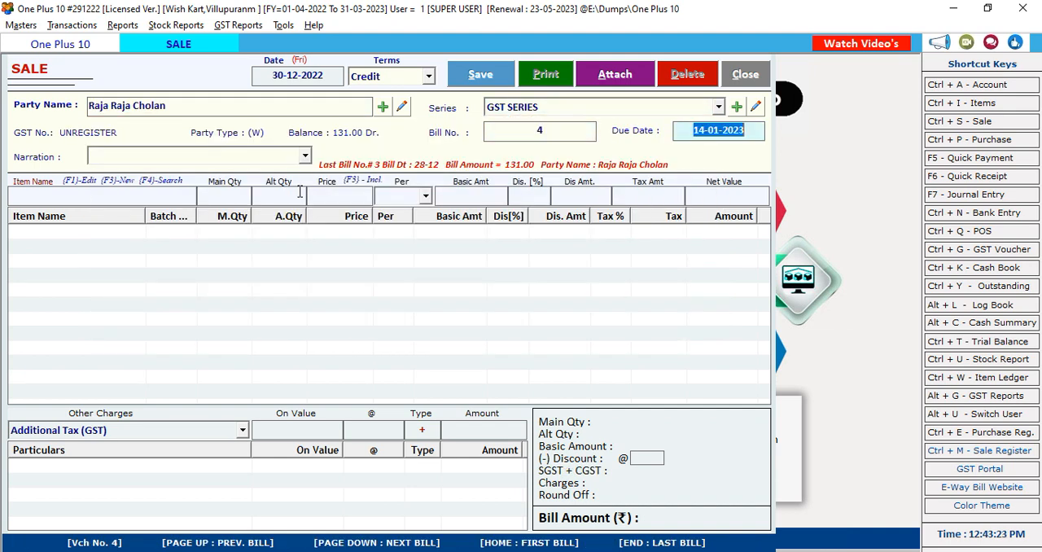
key("Return")
key("Return")
Add Sugar 1 Kg to the sale bill with quantity 3 at a price of 50.00 per piece
key("Down")
key("Down")
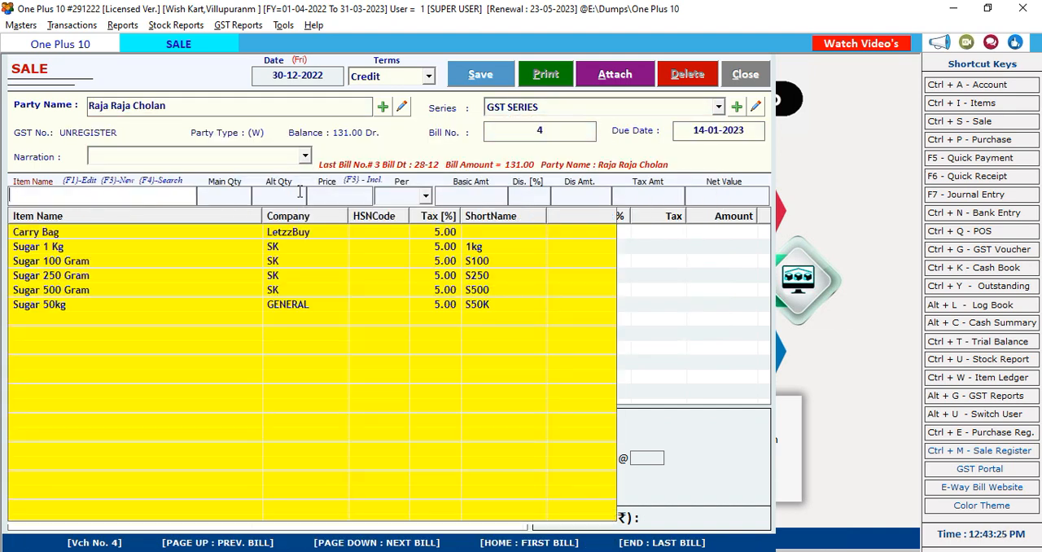
key("Down")
key("Return")
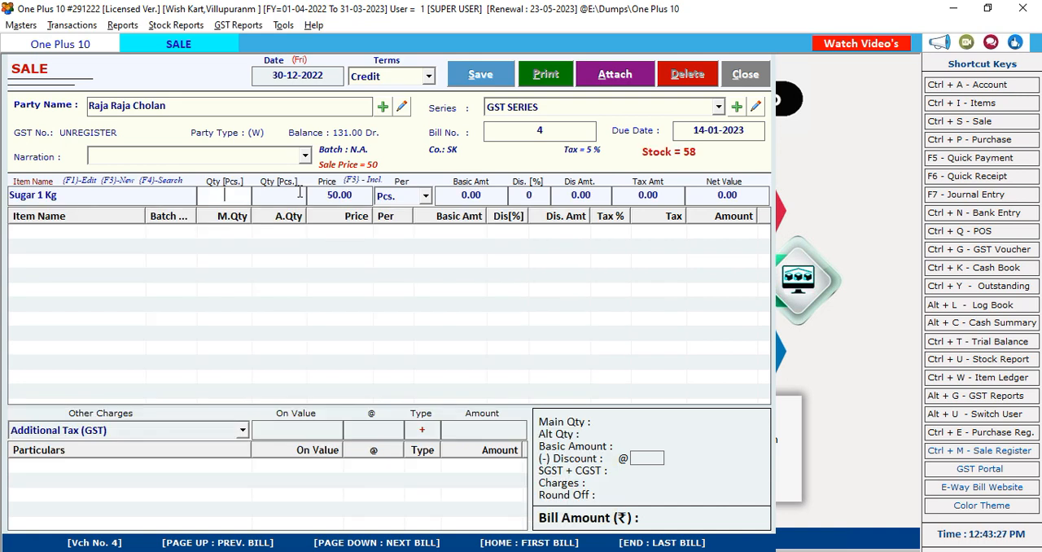
type("3")
key("Return")
key("Return")
key("Return")
key("Return")
key("Return")
key("Return")
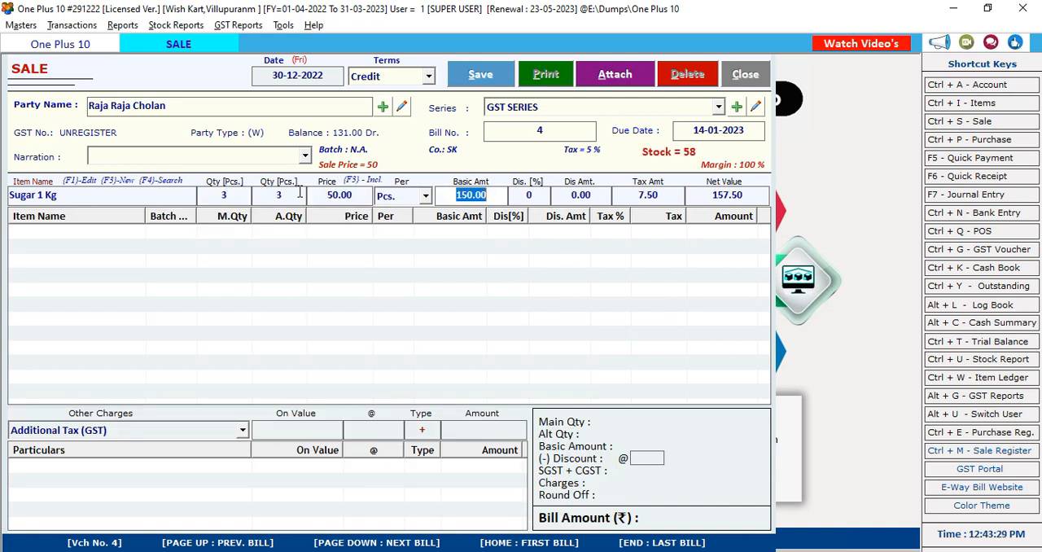
key("Return")
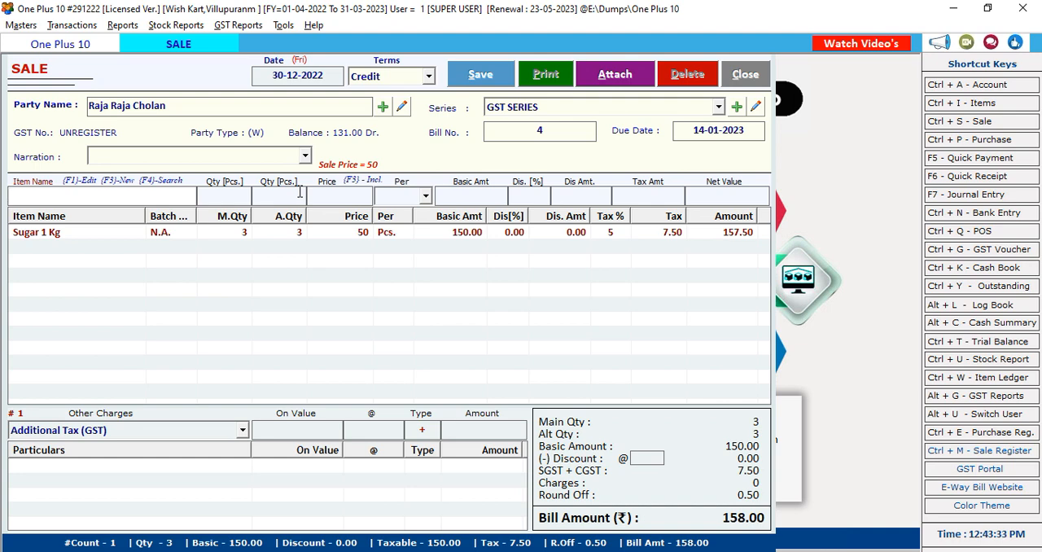
Enter a Sugar 50kg line in the sale bill with quantity 1 bag at a price of 1870 per bag
type("sug")
key("Down")
key("Down")
key("Down")
key("Down")
key("Down")
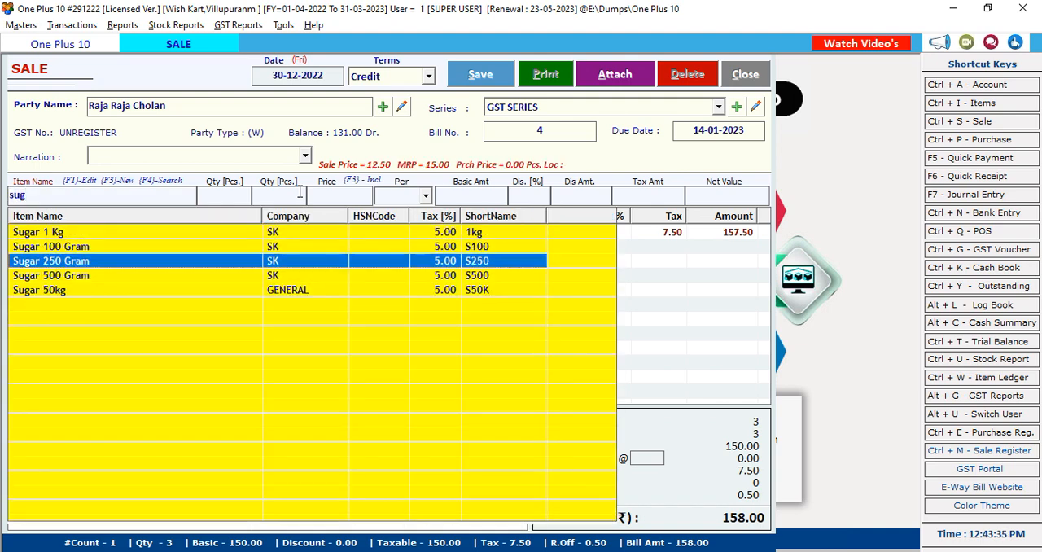
key("Return")
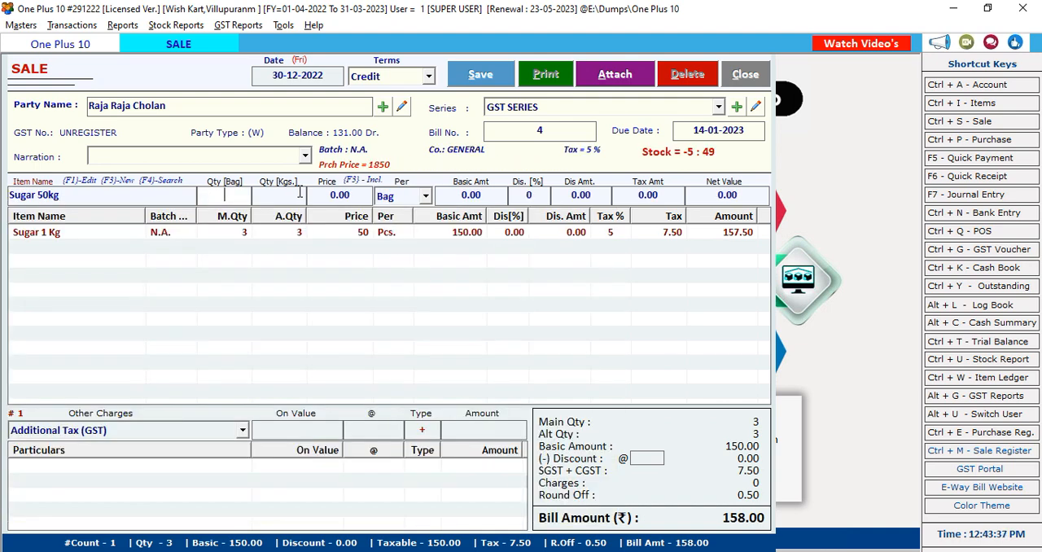
key("Return")
key("Return")
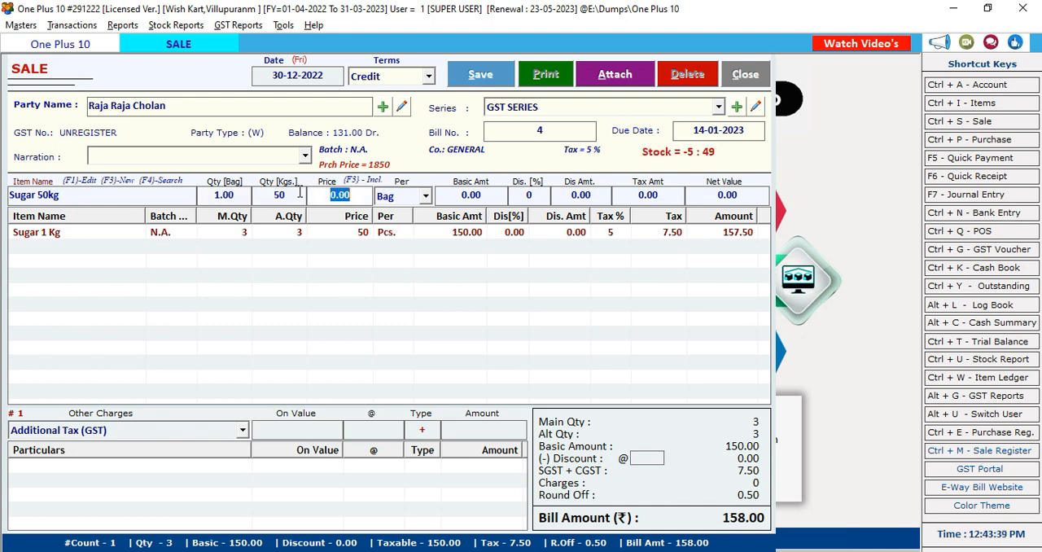
type("1870")
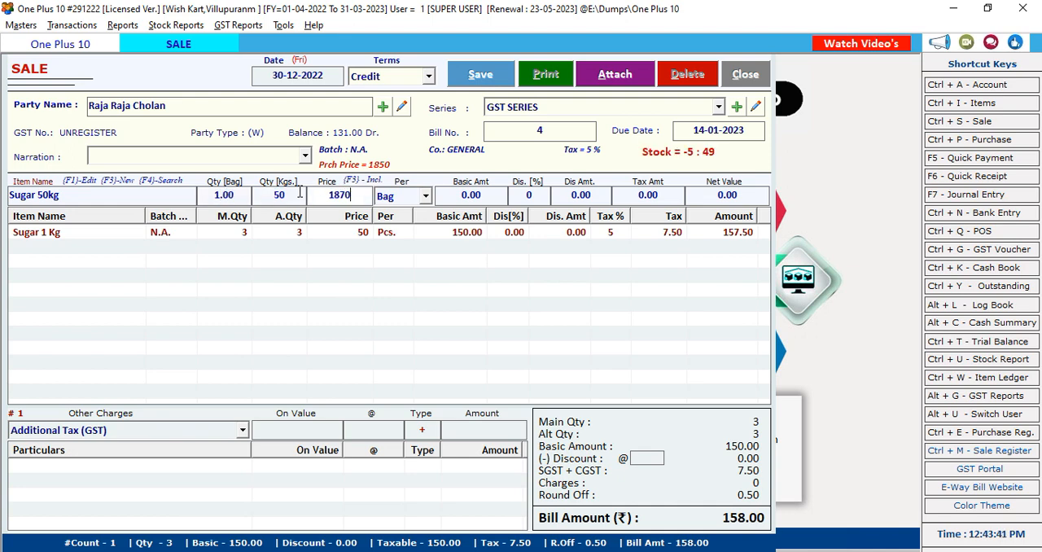
key("Return")
Try to add the Sugar 50kg line, refuse the negative stock, and discard the sale bill entry
key("Return")
key("Return")
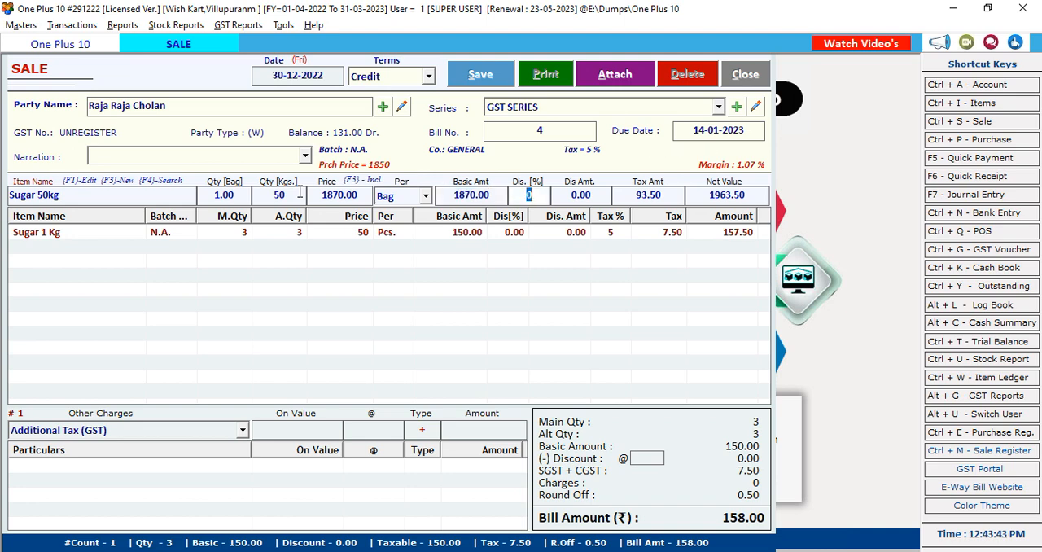
key("Return")
key("Return")
key("Return")
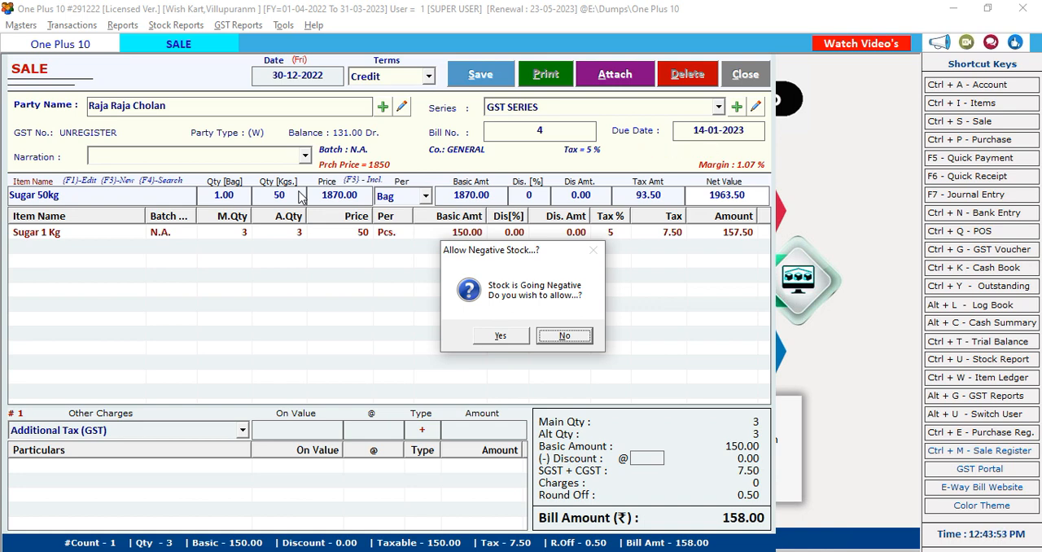
left_click(571, 338)
left_click(736, 83)
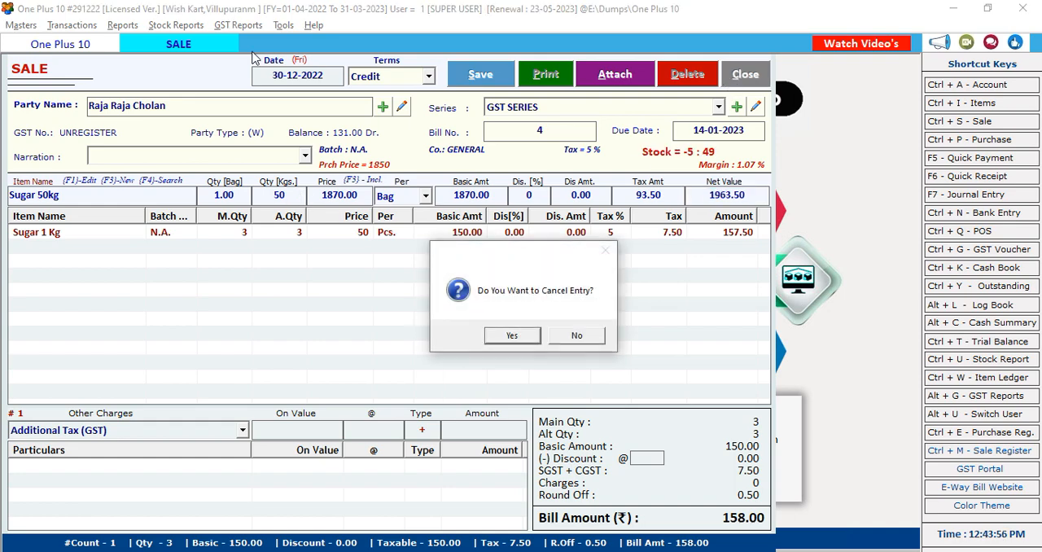
left_click(511, 336)
Set the stock option for items going negative in sales at entry time to Dont Allow Negative Stock, and apply it
left_click(284, 25)
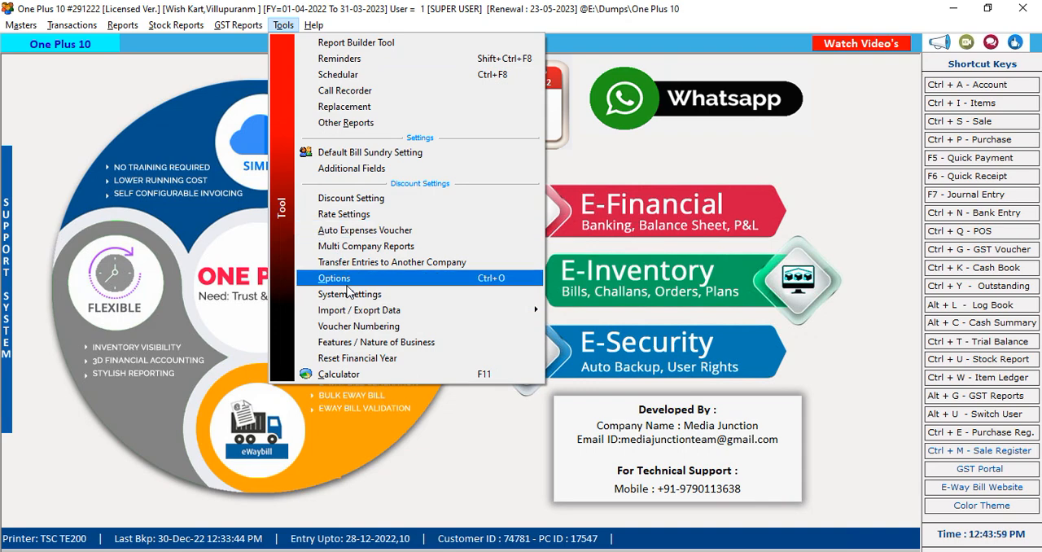
left_click(371, 278)
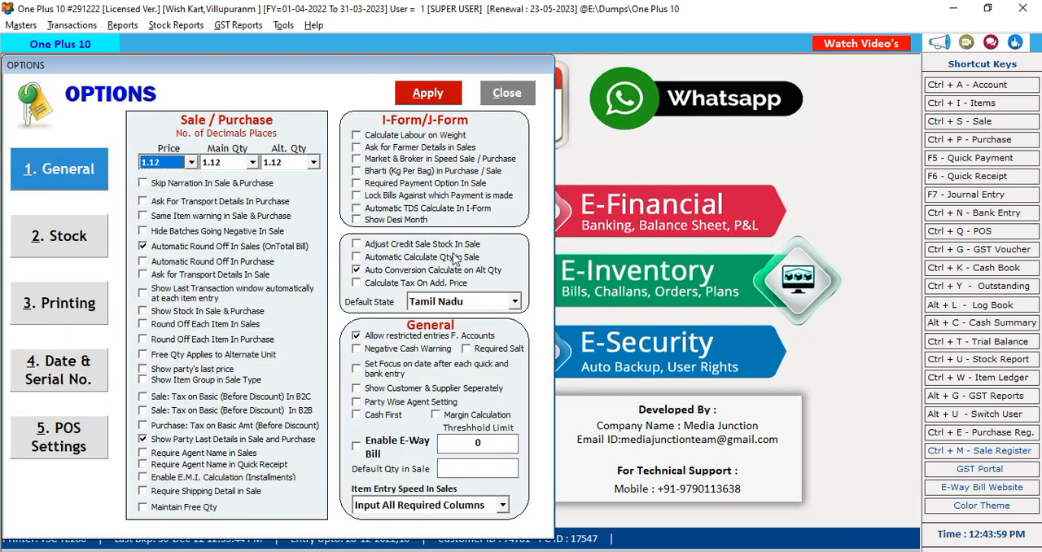
left_click(58, 252)
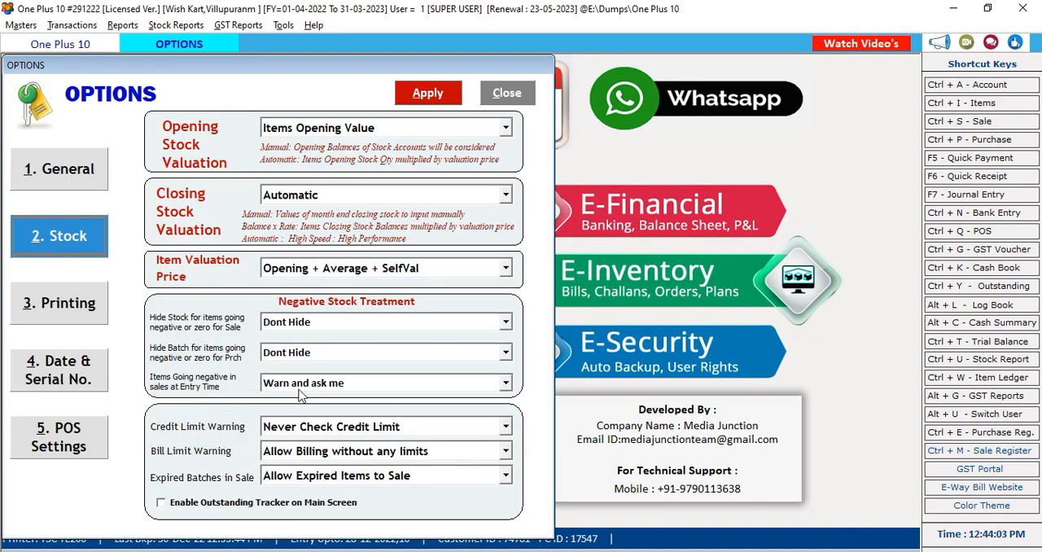
left_click(329, 384)
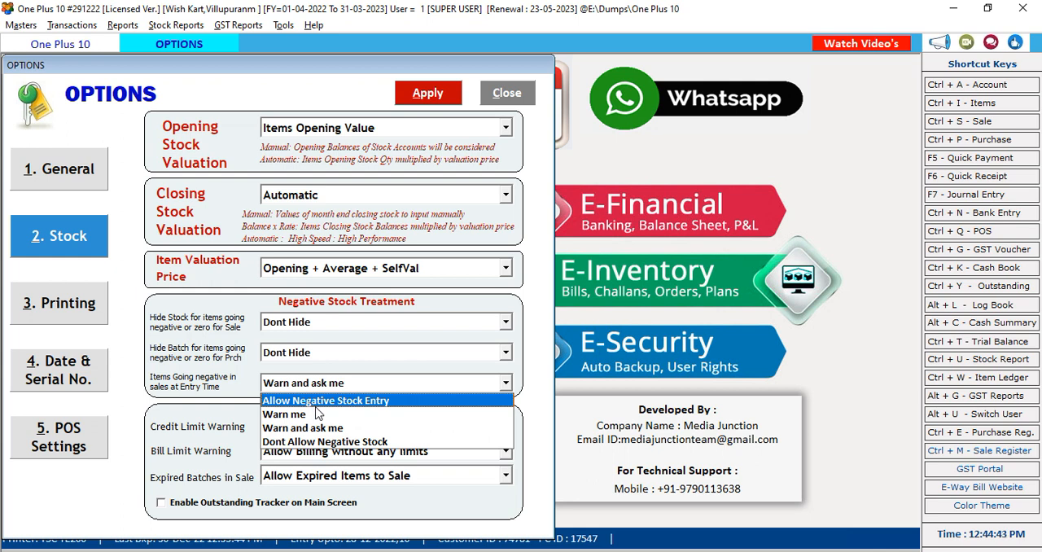
left_click(314, 442)
left_click(403, 92)
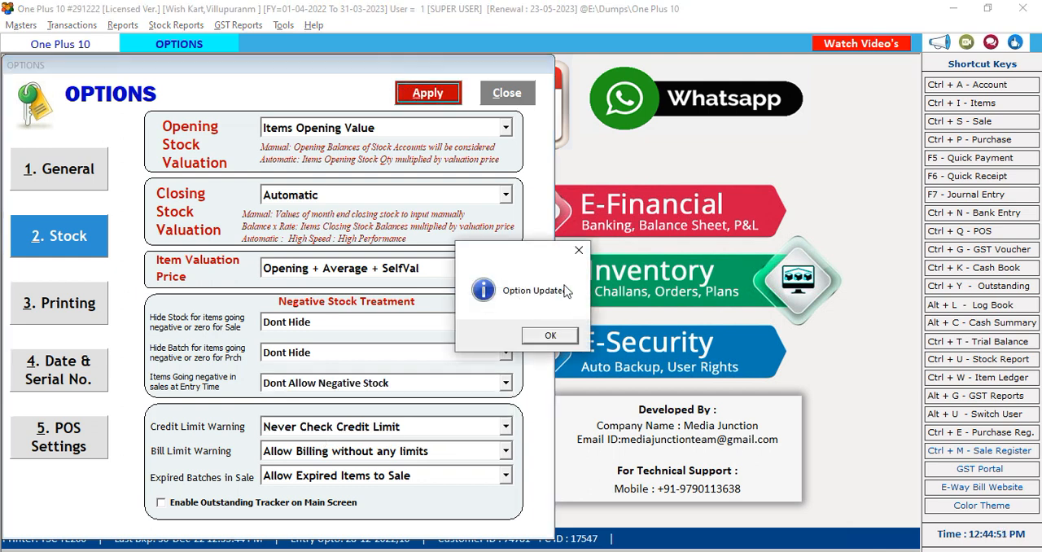
left_click(560, 335)
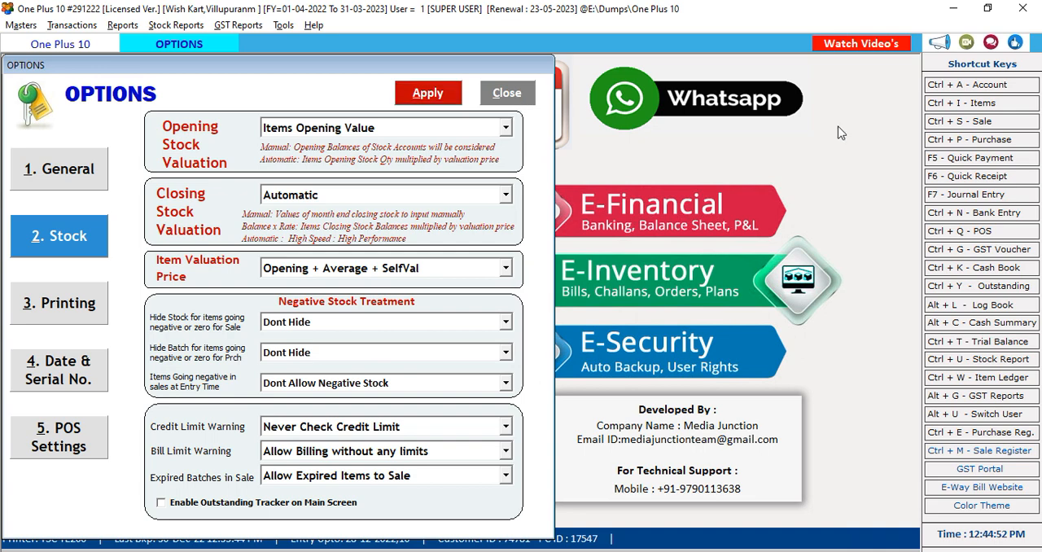
key("Escape")
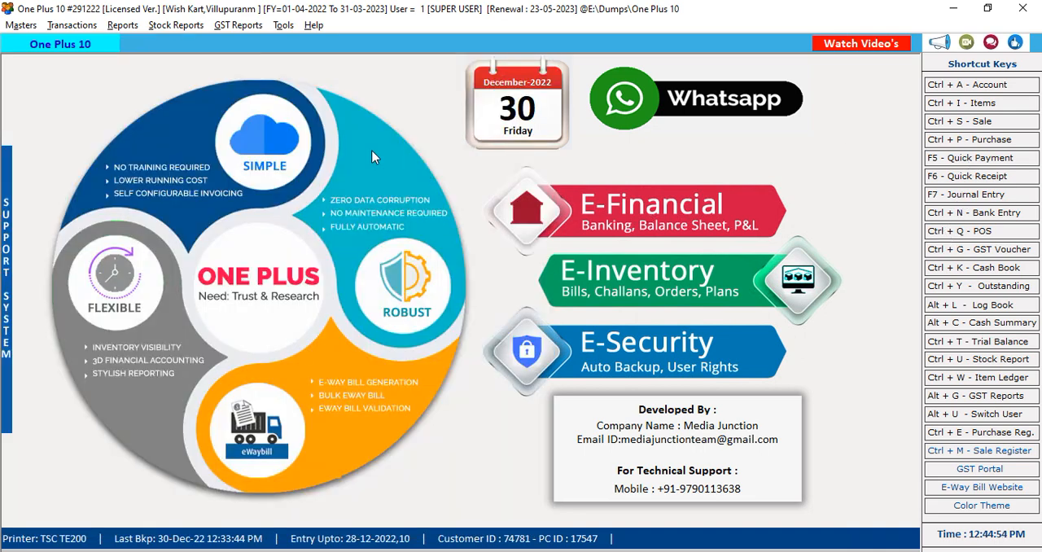
Start a new POS bill for Cash in the GST SERIES, leaving the customer details empty
key("ctrl+q")
left_click(429, 78)
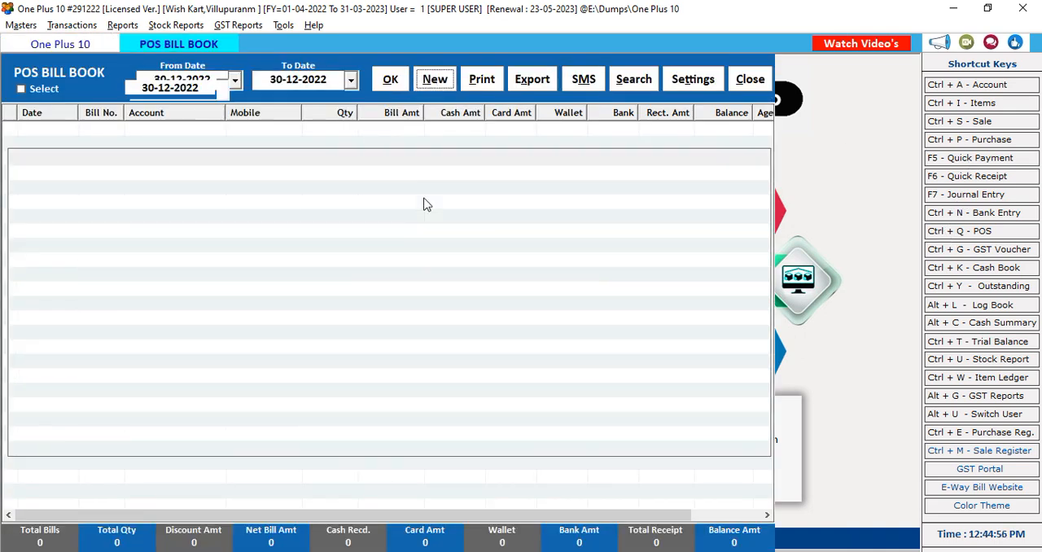
key("Return")
key("Return")
key("Return")
key("Return")
key("Return")
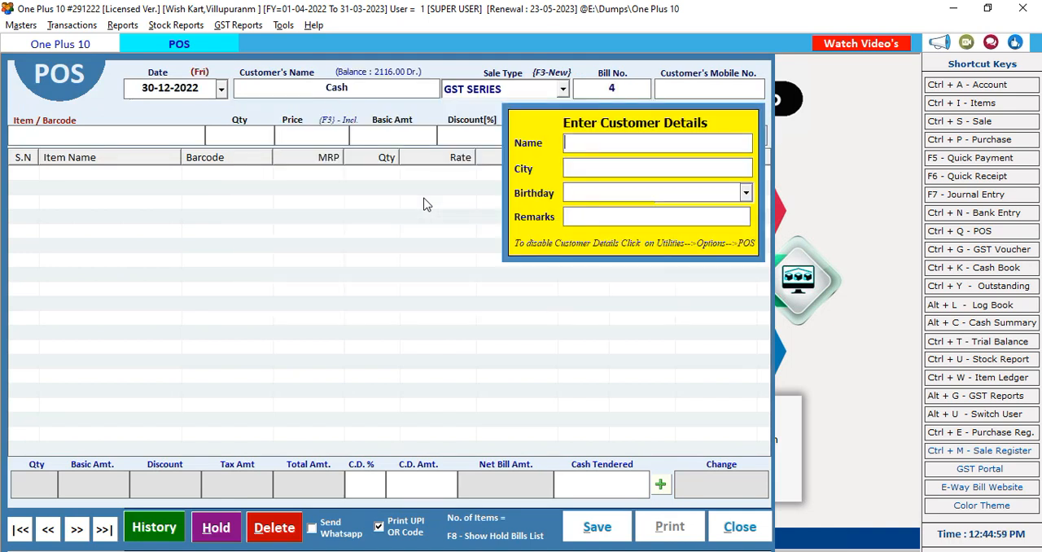
key("Return")
key("Return")
key("Return")
key("Return")
Enter a Sugar 50kg line in the POS bill with quantity 1 at a price of 1860
type("sugar")
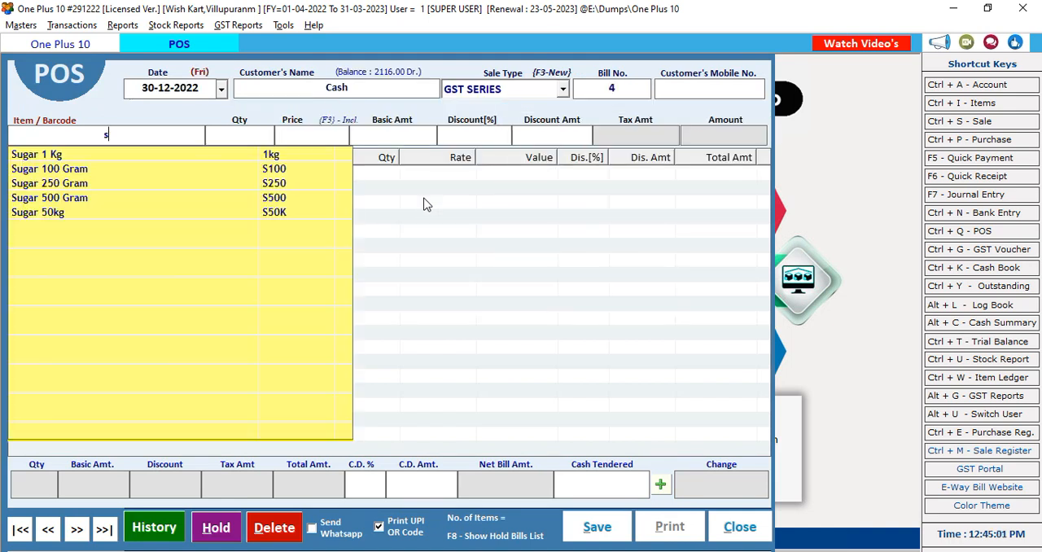
key("Down")
key("Down")
key("Down")
key("Down")
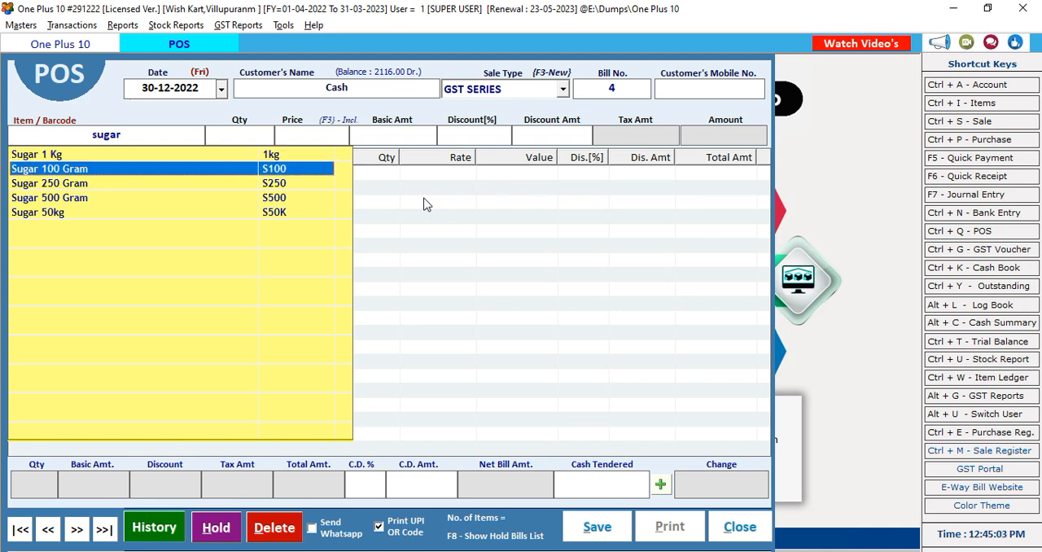
key("Return")
key("Return")
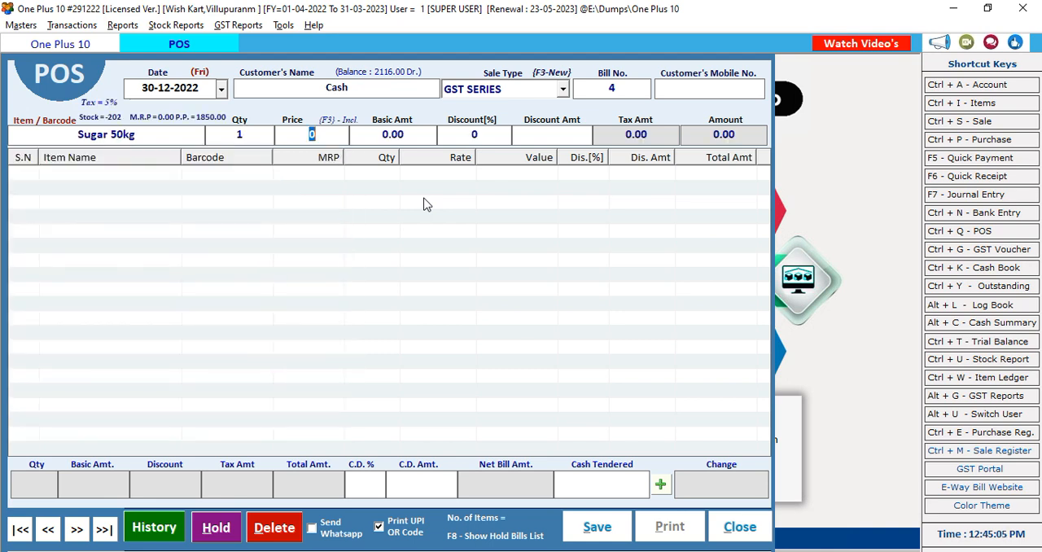
type("1860")
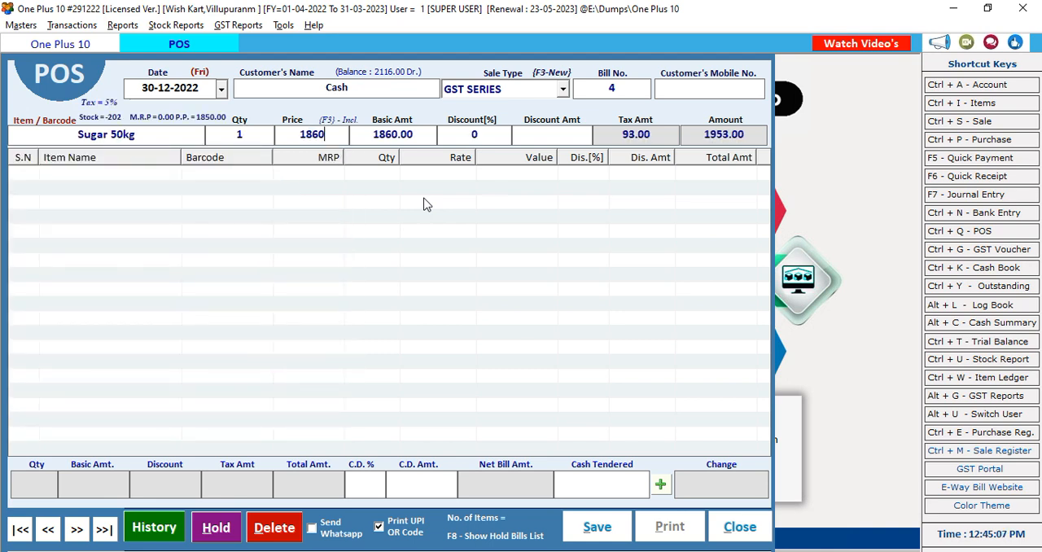
Try to add the Sugar 50kg line to the POS bill without a discount
key("Return")
key("Return")
key("Return")
left_click(417, 137)
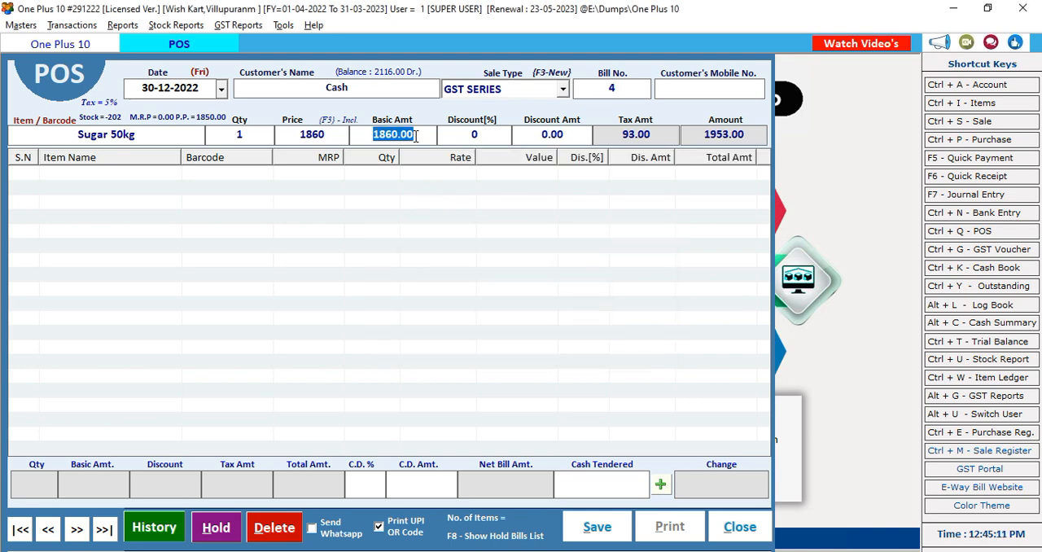
key("Return")
key("Return")
key("Return")
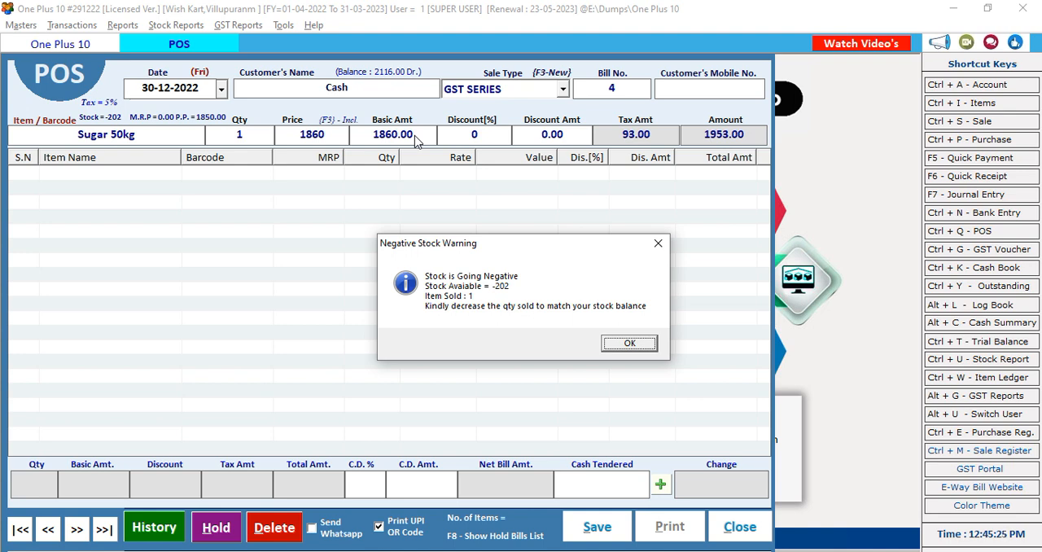
key("Return")
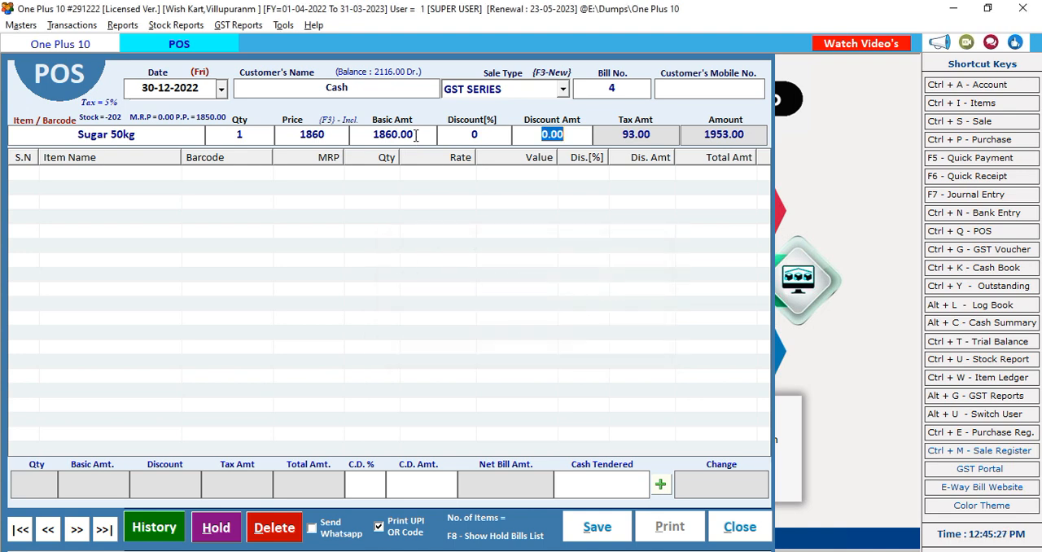
Retry adding the Sugar 50kg line with the same quantity, and discard the POS bill entry
key("Return")
key("Return")
key("Return")
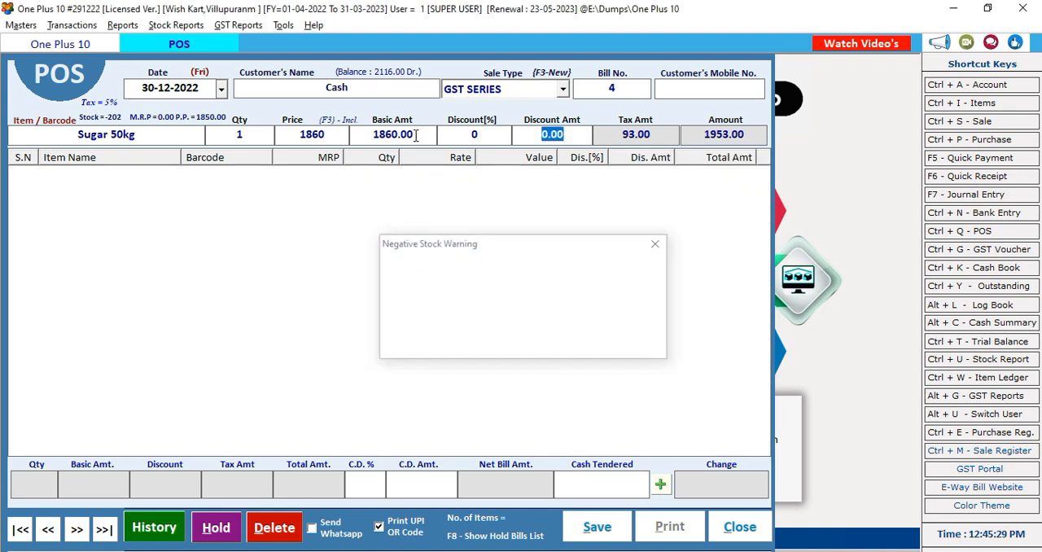
key("Return")
key("Return")
key("Return")
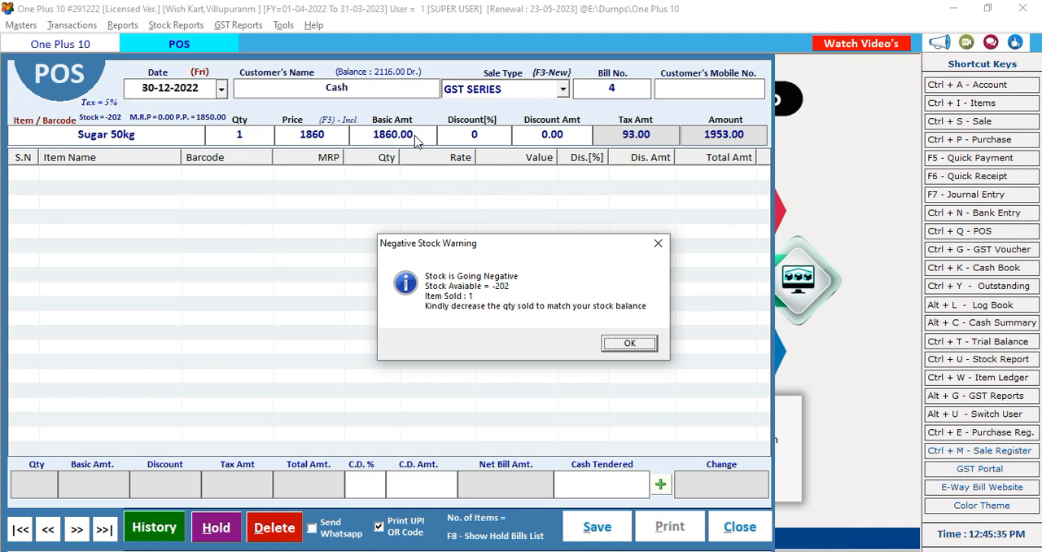
left_click(640, 348)
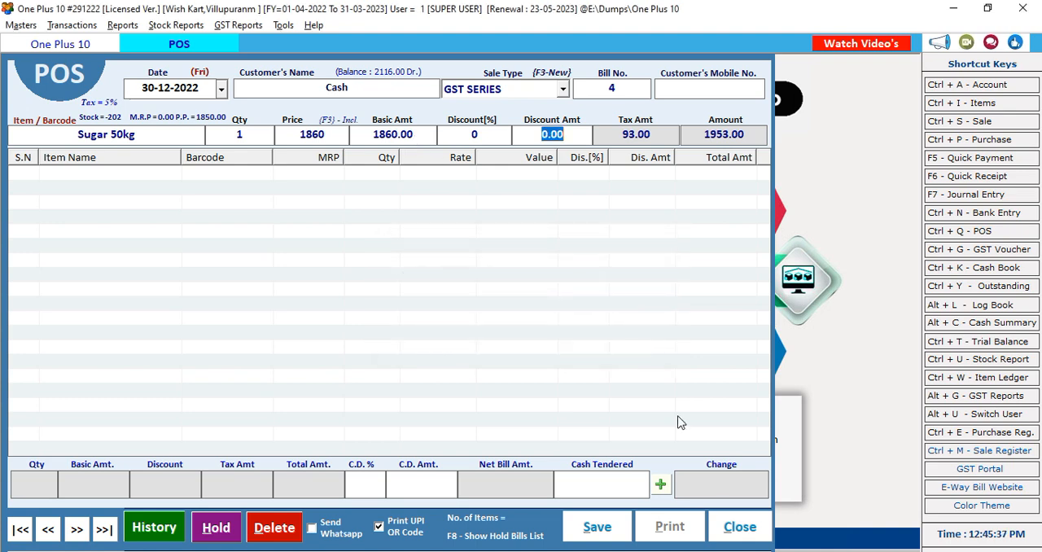
left_click(730, 525)
left_click(528, 337)
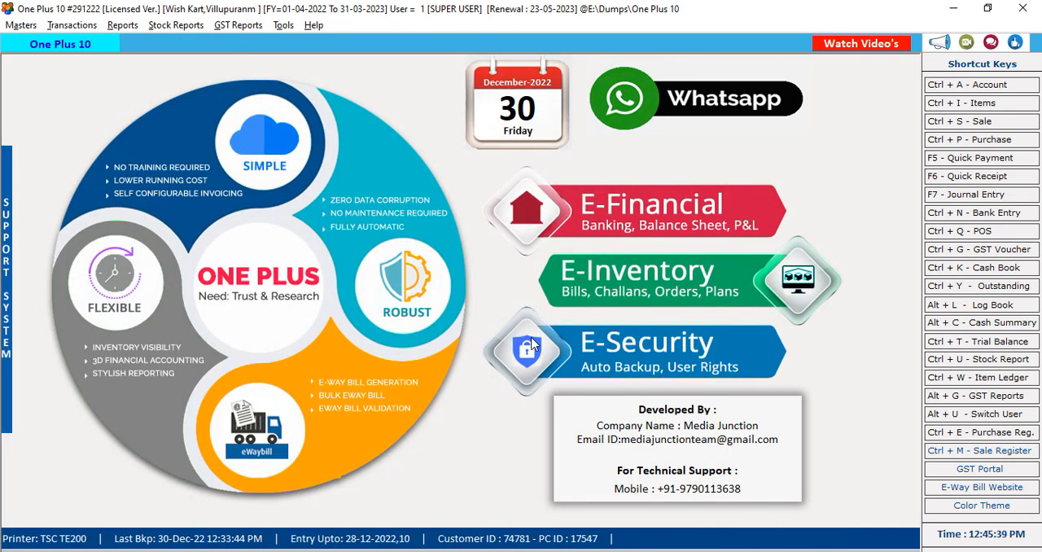